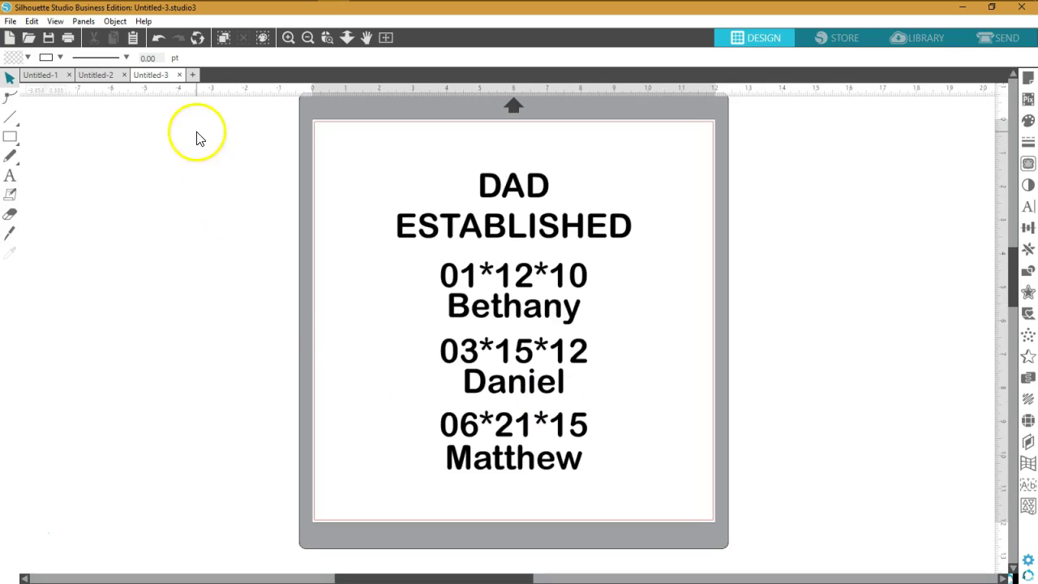
In Untitled-2, move the off-page text block farther from the page and delete the copy on the page.
{"action": "left_click", "coordinate": [96, 74]}
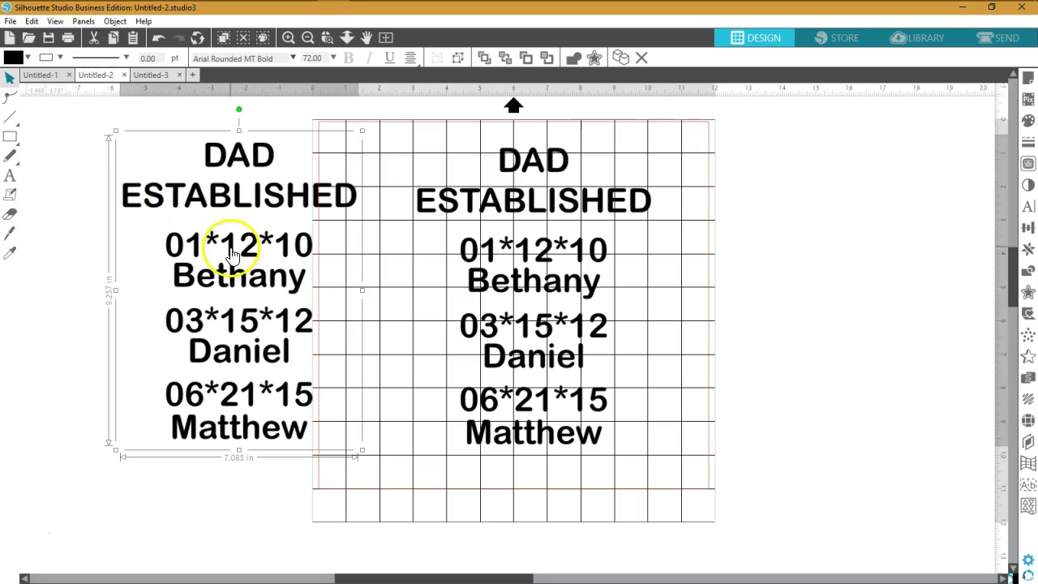
{"action": "left_click_drag", "start_coordinate": [253, 251], "coordinate": [185, 274]}
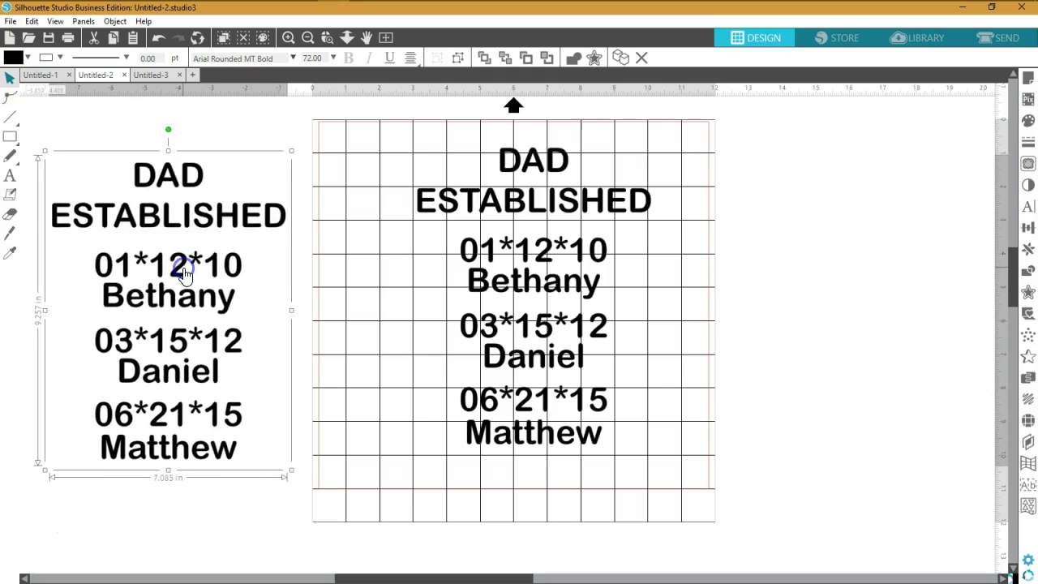
{"action": "left_click", "coordinate": [533, 289]}
{"action": "left_click", "coordinate": [533, 289]}
{"action": "left_click_drag", "start_coordinate": [683, 132], "coordinate": [471, 495]}
{"action": "key", "text": "Delete"}
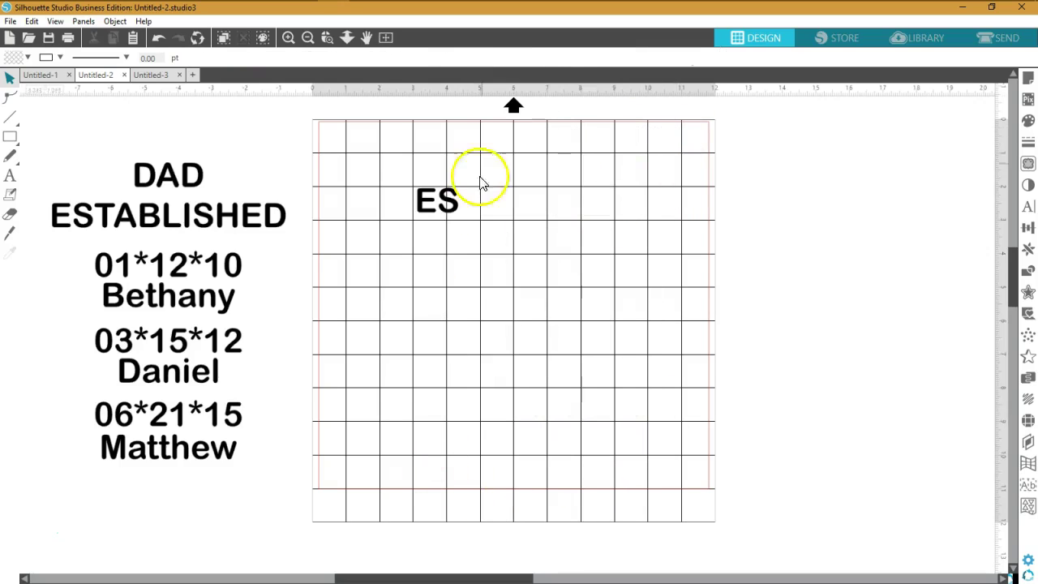
{"action": "left_click_drag", "start_coordinate": [507, 138], "coordinate": [391, 243]}
Place the remaining text block on the page and adjust its position near the page's centre.
{"action": "left_click_drag", "start_coordinate": [273, 247], "coordinate": [590, 232]}
{"action": "left_click", "coordinate": [670, 365]}
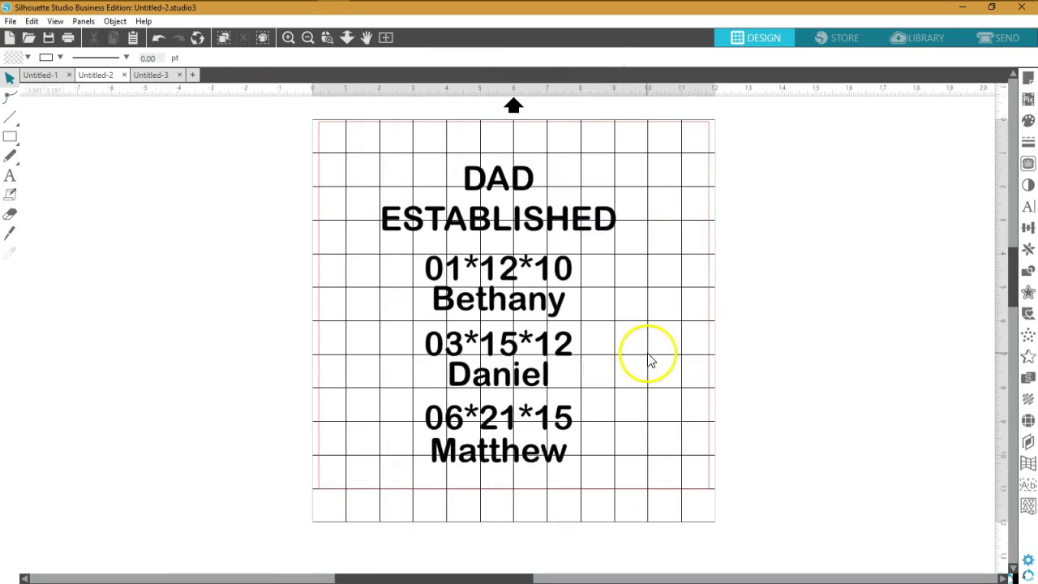
{"action": "left_click_drag", "start_coordinate": [559, 312], "coordinate": [580, 298]}
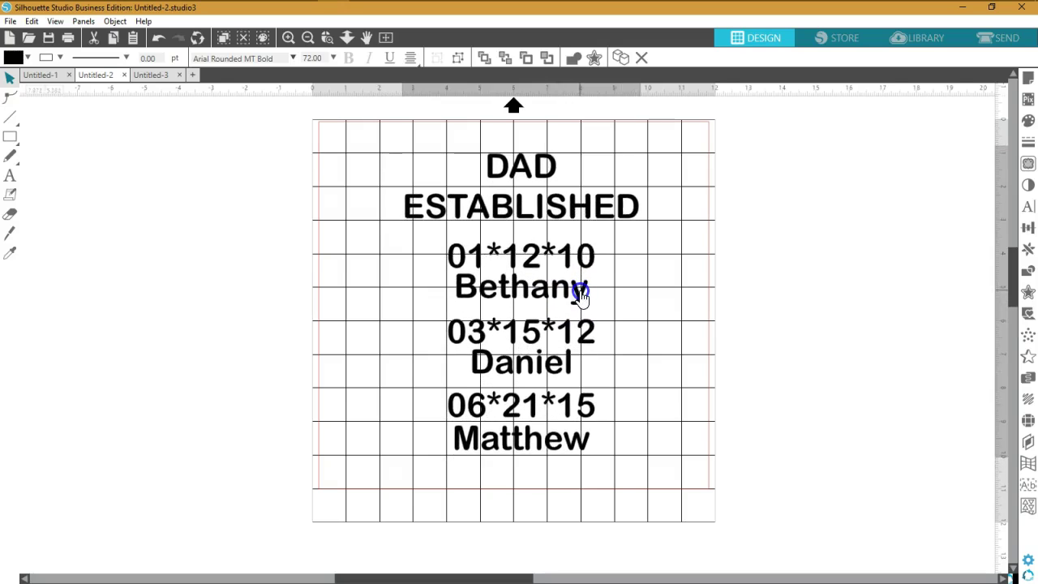
{"action": "left_click", "coordinate": [592, 180]}
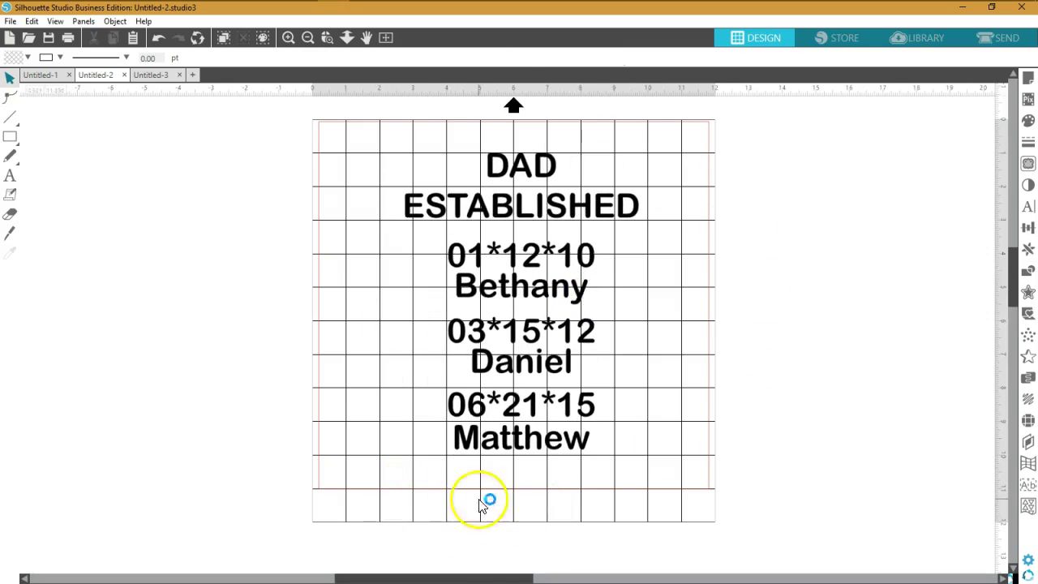
Set the cutting mat in the page setup to CAMEO 12 x 12 in.
{"action": "left_click", "coordinate": [1027, 78]}
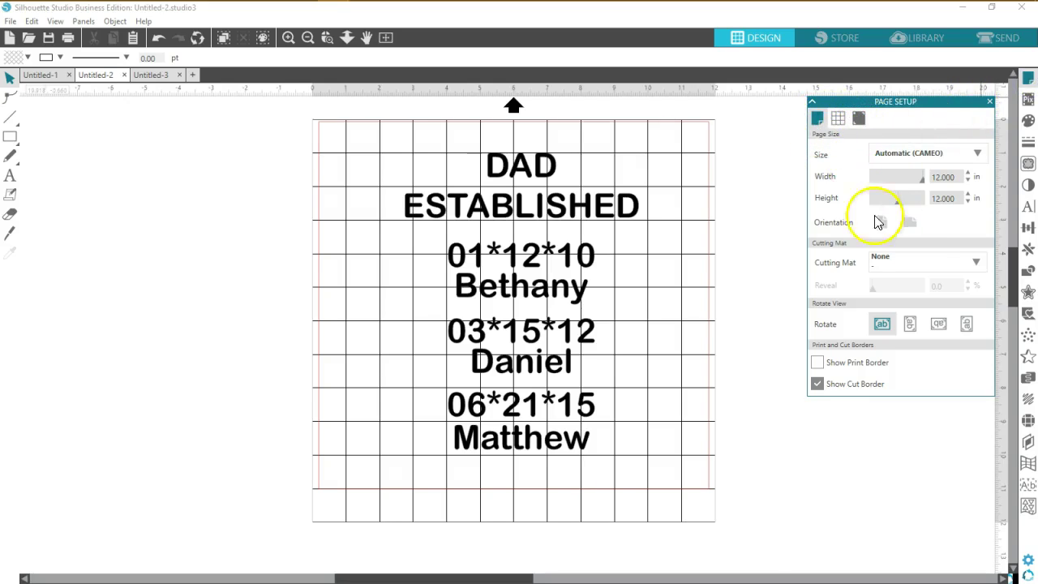
{"action": "left_click", "coordinate": [976, 264]}
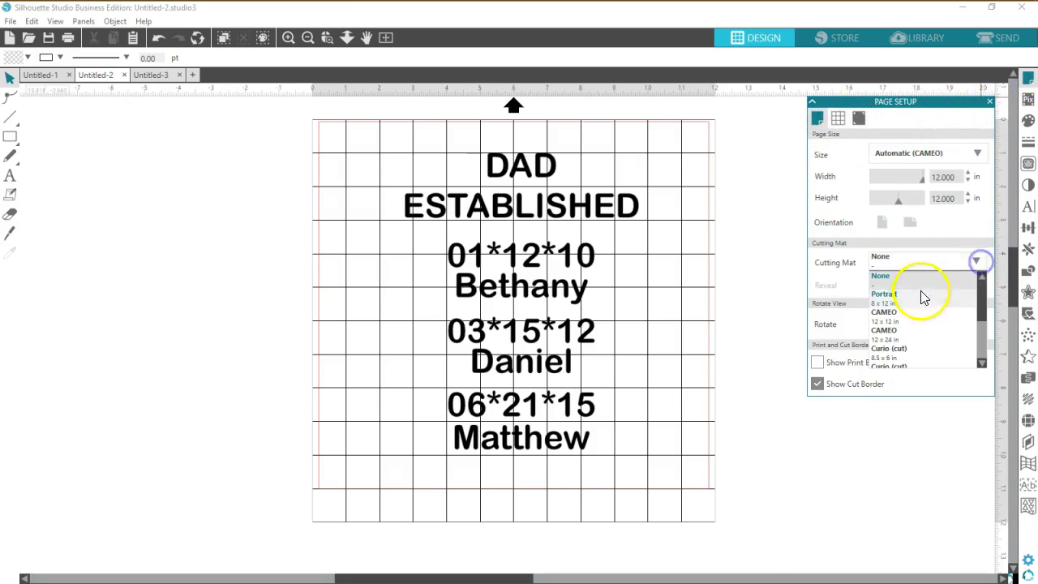
{"action": "left_click", "coordinate": [884, 316]}
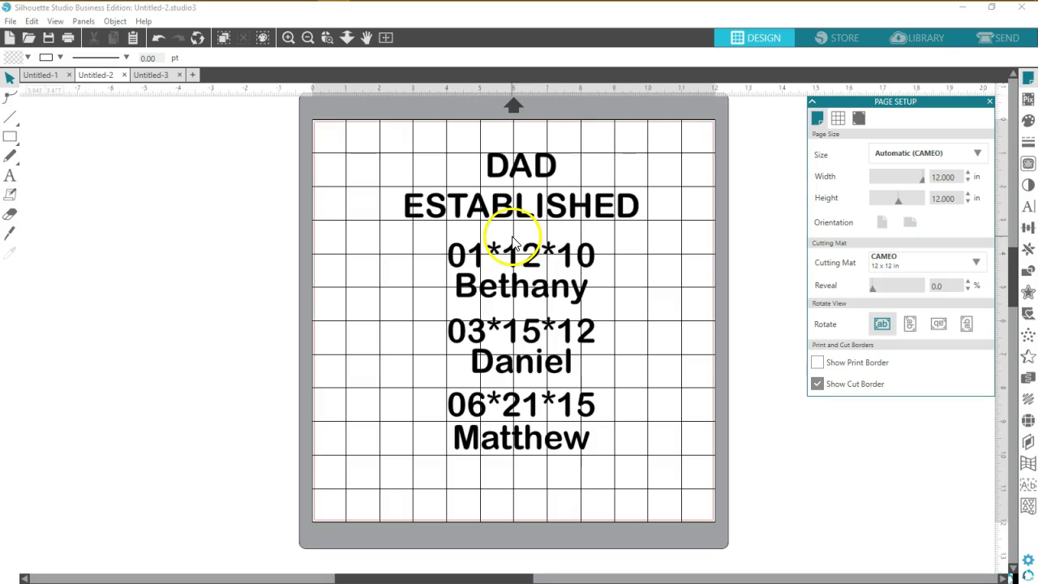
Set the cutting mat to None.
{"action": "left_click", "coordinate": [976, 265]}
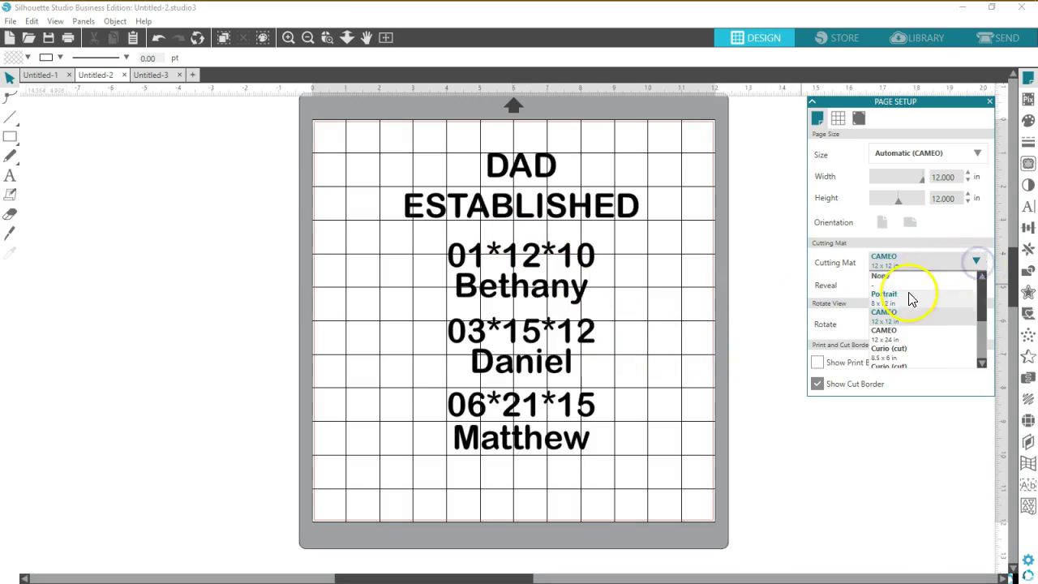
{"action": "left_click", "coordinate": [880, 278]}
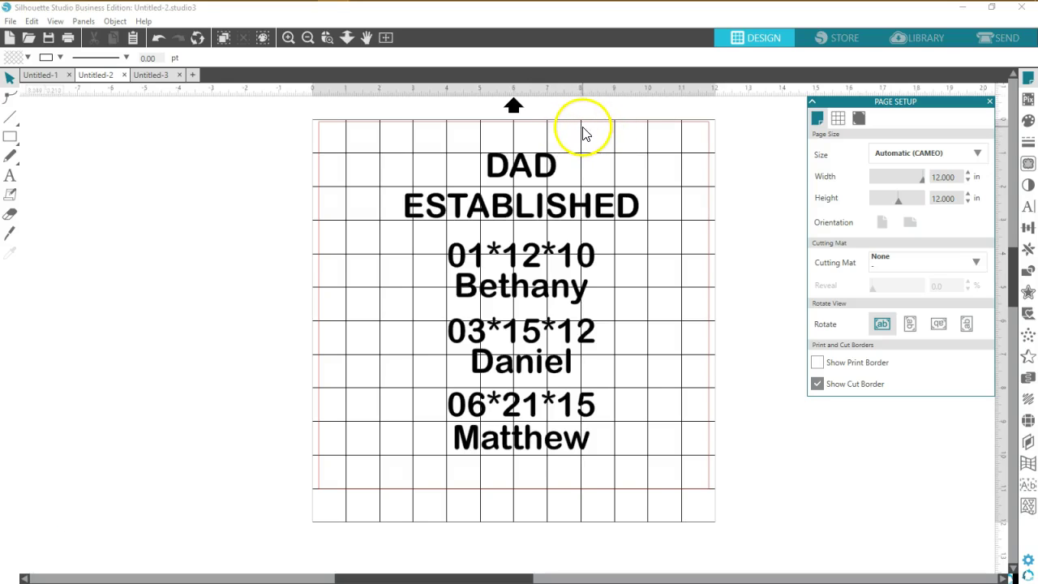
Reposition the text block inside the red cut border, placing it near the page's centre, and leave it selected.
{"action": "left_click_drag", "start_coordinate": [569, 396], "coordinate": [565, 419]}
{"action": "left_click", "coordinate": [593, 167]}
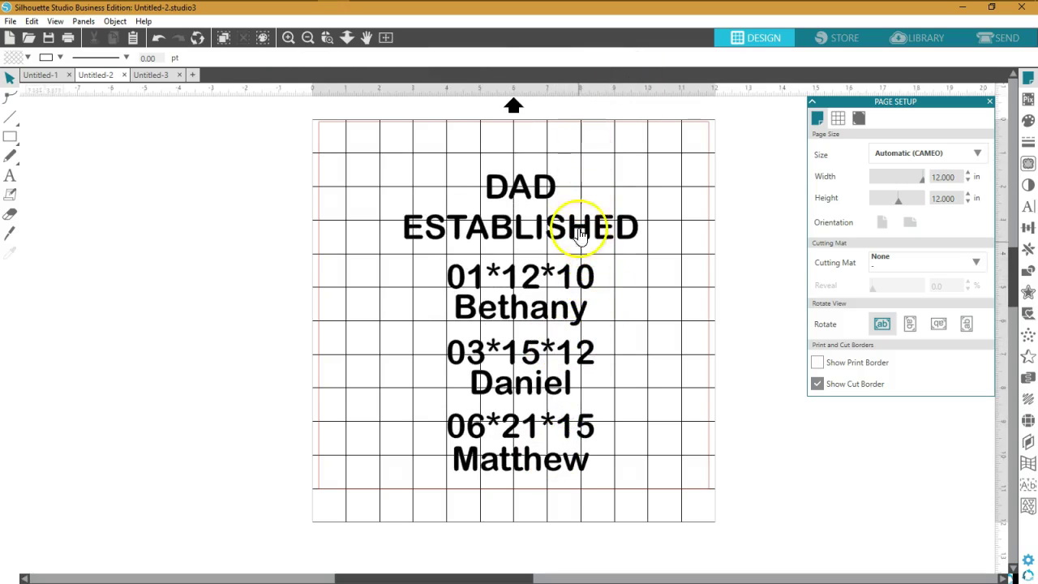
{"action": "left_click_drag", "start_coordinate": [586, 461], "coordinate": [512, 441]}
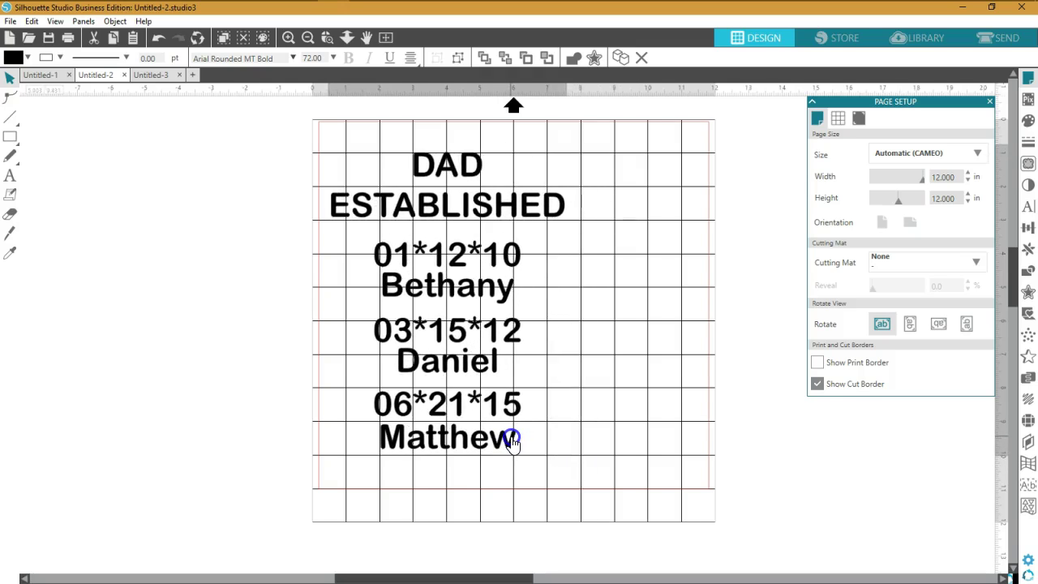
{"action": "left_click_drag", "start_coordinate": [513, 441], "coordinate": [511, 435]}
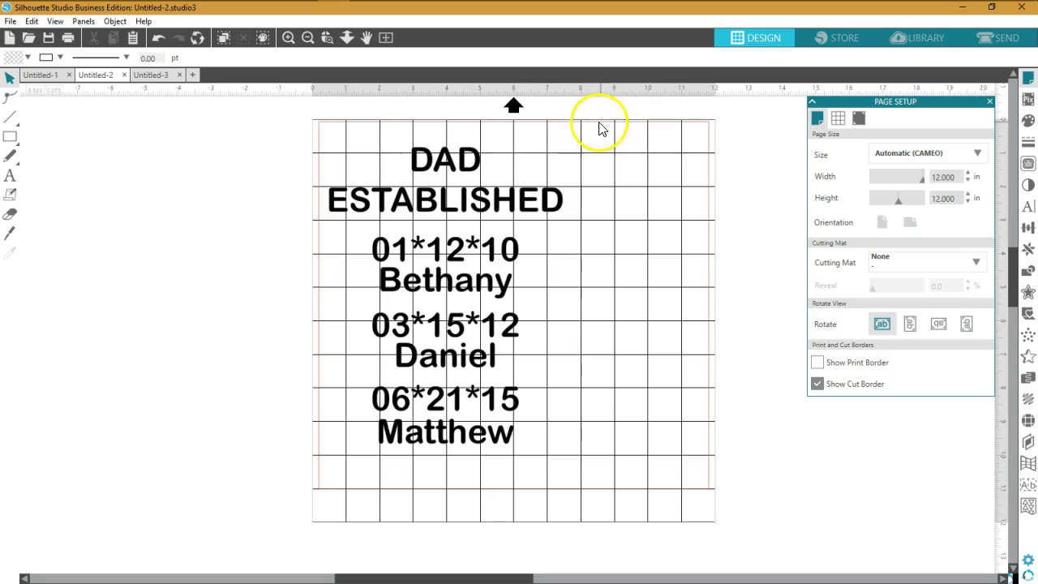
{"action": "left_click_drag", "start_coordinate": [524, 332], "coordinate": [588, 351]}
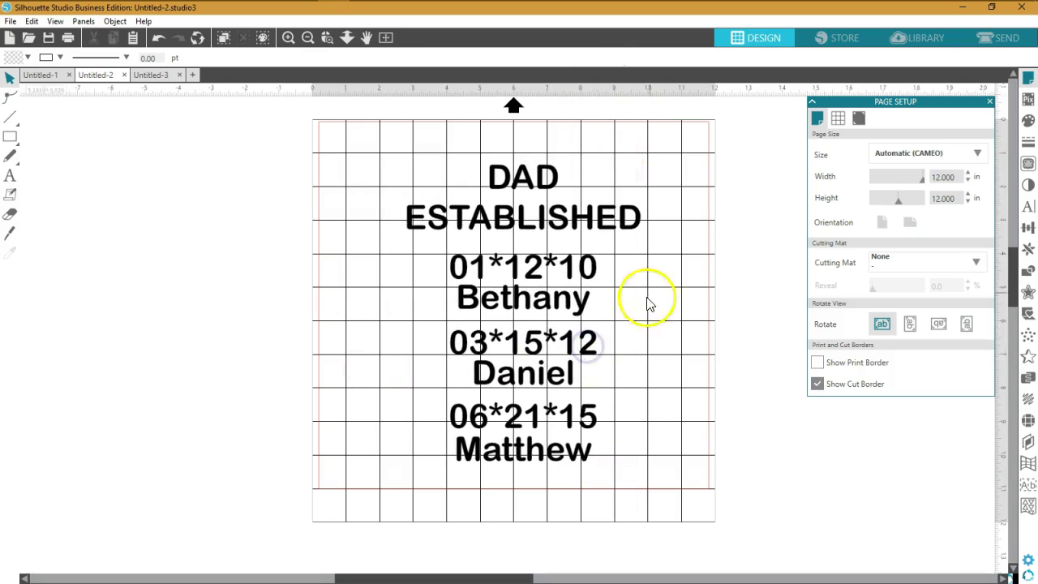
{"action": "left_click", "coordinate": [583, 223]}
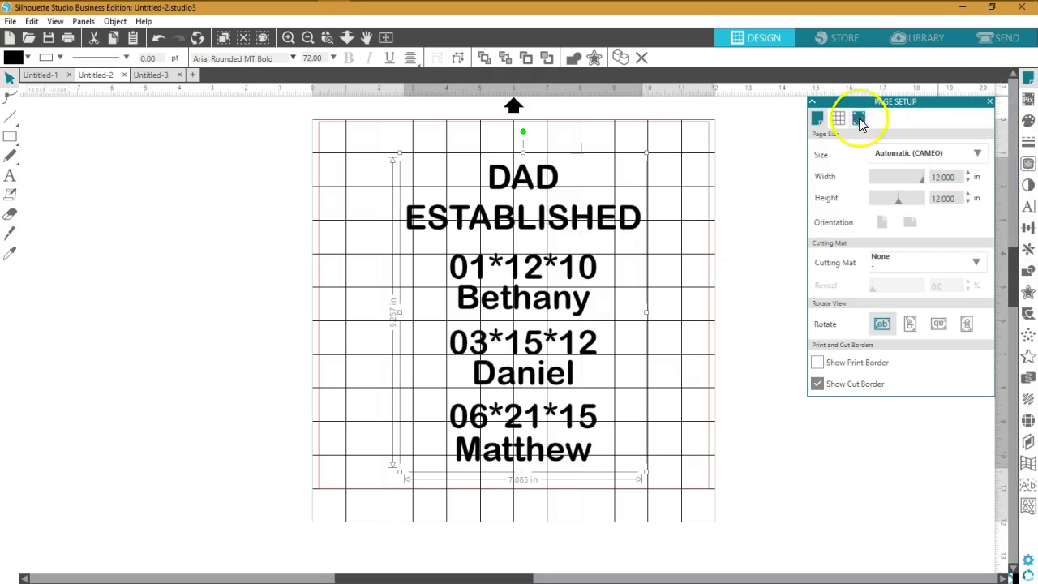
Switch the cutting mat back to CAMEO 12 x 12 in.
{"action": "left_click", "coordinate": [975, 262]}
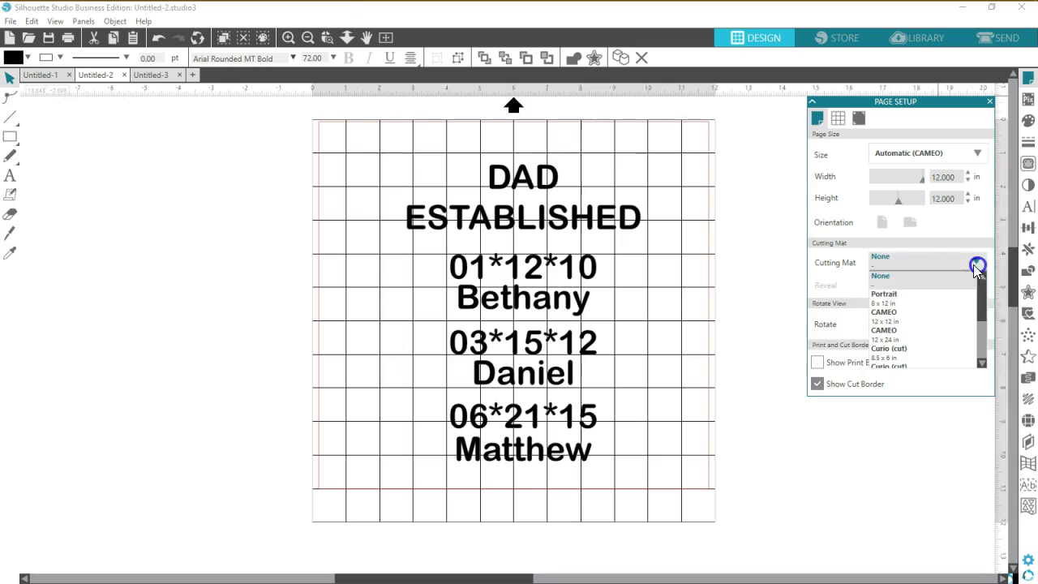
{"action": "left_click", "coordinate": [887, 318]}
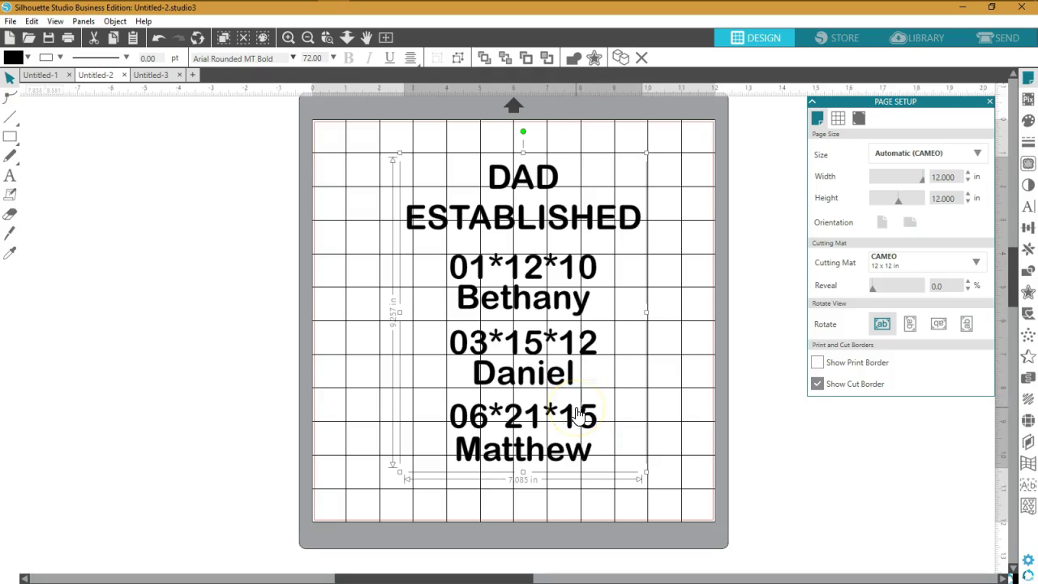
Duplicate the text block, place one copy off the mat to its left, and nudge the other toward the page's centre.
{"action": "right_click", "coordinate": [565, 375]}
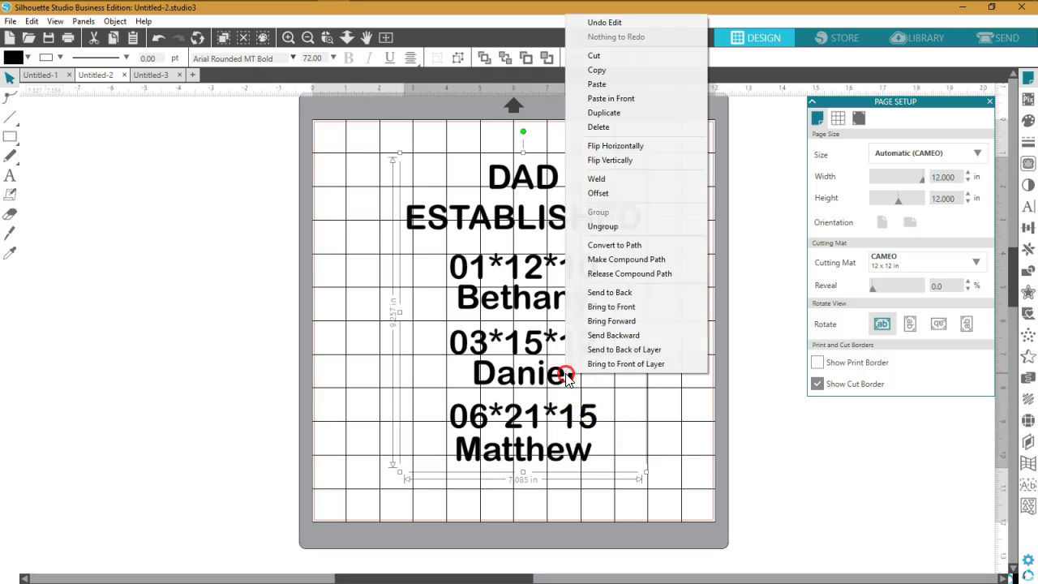
{"action": "left_click", "coordinate": [604, 112]}
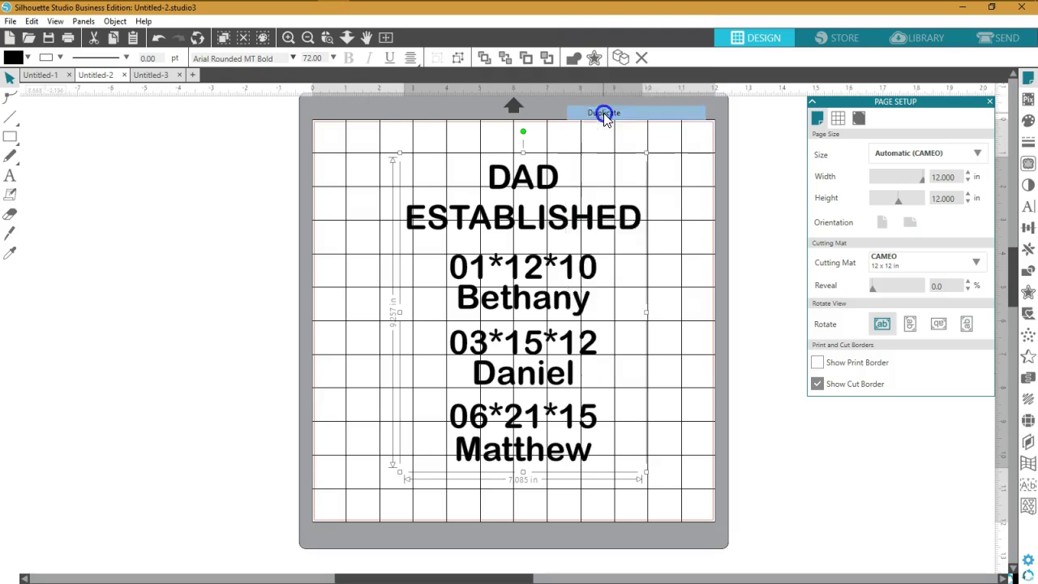
{"action": "left_click_drag", "start_coordinate": [597, 270], "coordinate": [211, 298]}
{"action": "left_click", "coordinate": [211, 294]}
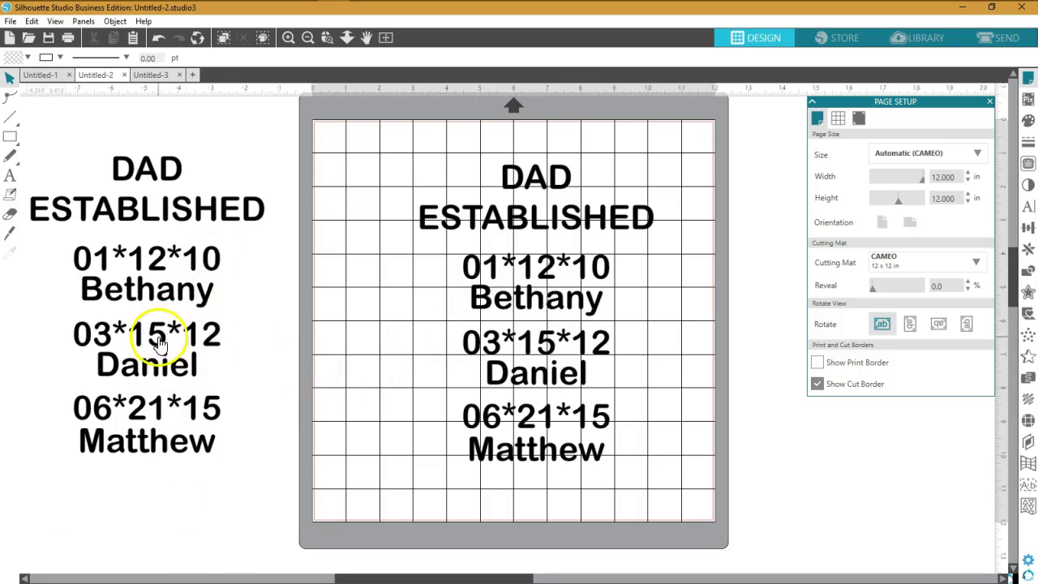
{"action": "left_click_drag", "start_coordinate": [515, 304], "coordinate": [499, 304]}
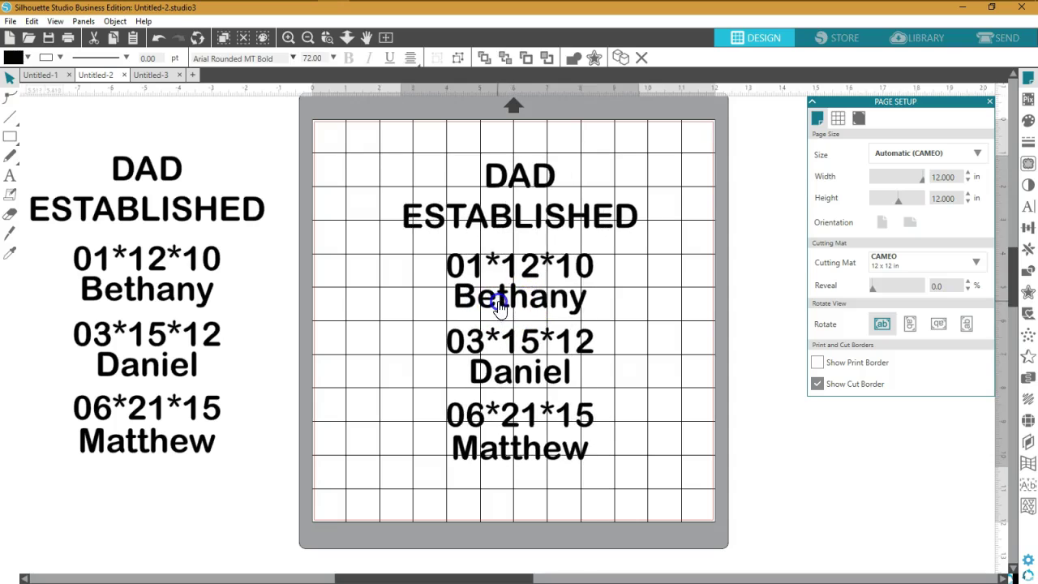
Ungroup the text block on the page into its heading lines and date-and-name pairs.
{"action": "right_click", "coordinate": [530, 303]}
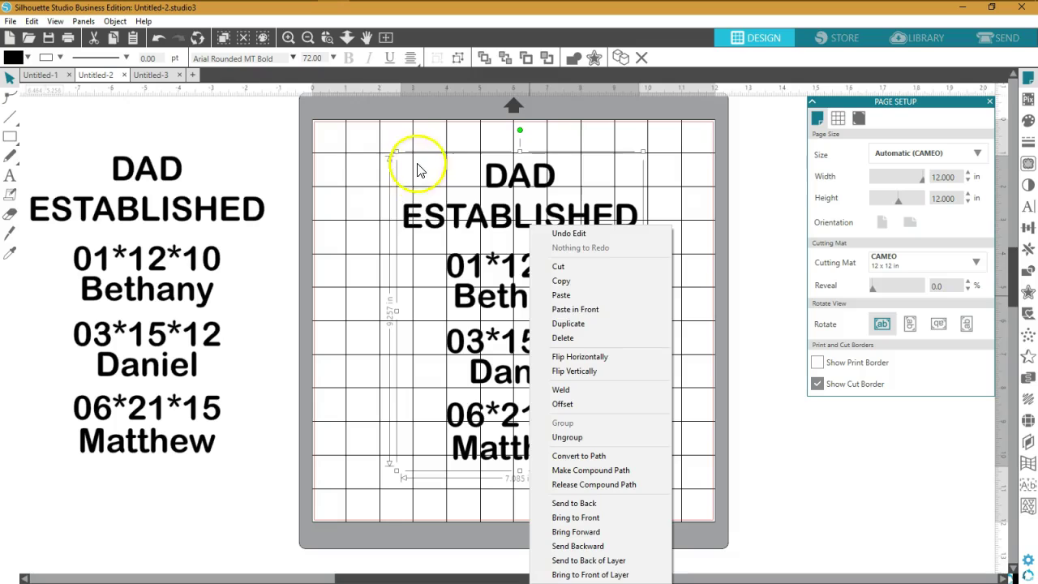
{"action": "left_click", "coordinate": [737, 320]}
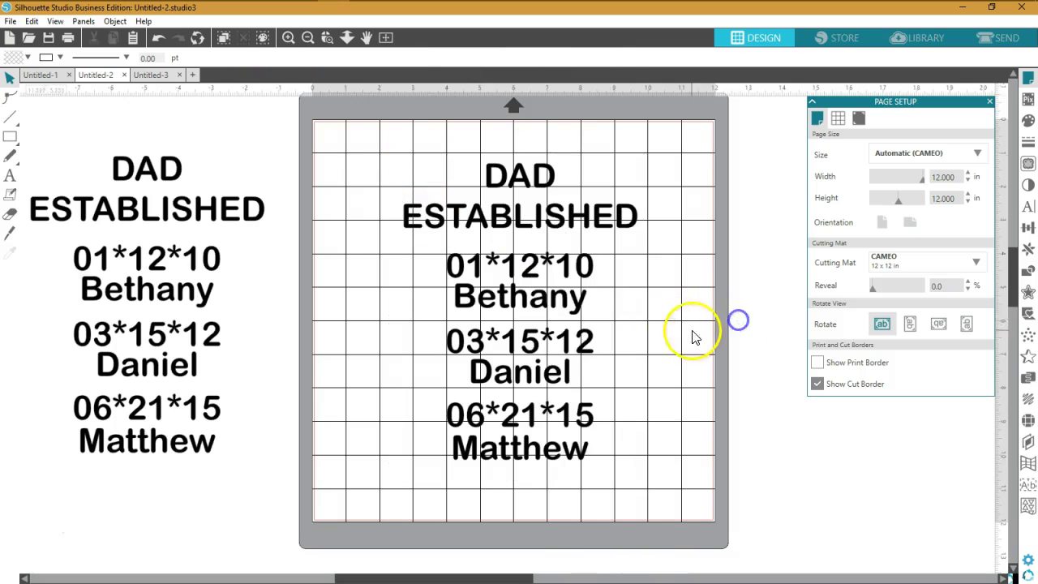
{"action": "left_click", "coordinate": [588, 265]}
{"action": "right_click", "coordinate": [695, 269]}
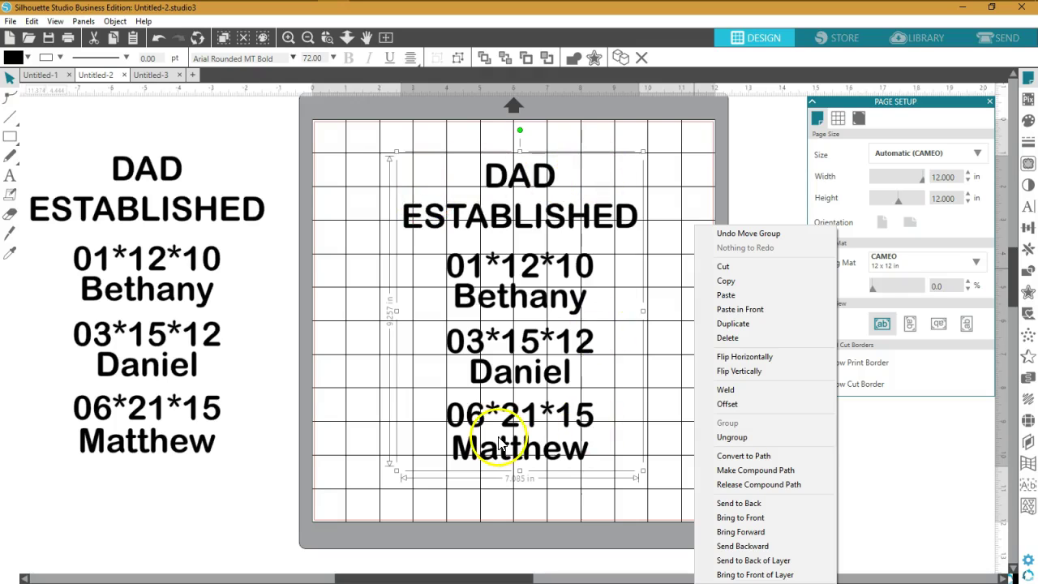
{"action": "left_click", "coordinate": [733, 439]}
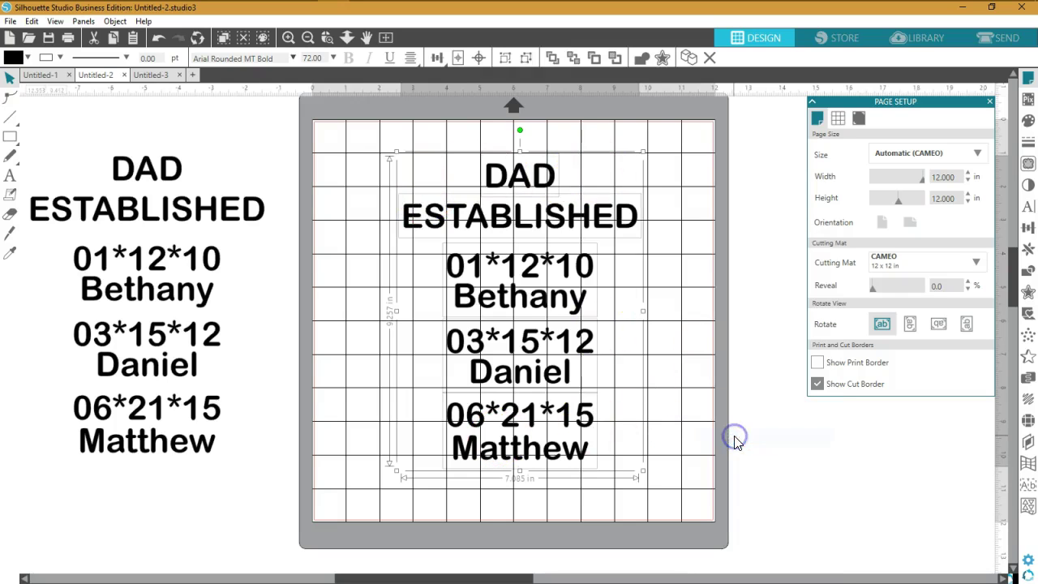
Select the ESTABLISHED and DAD lines and each date-and-name pair in turn to check which pieces are still grouped.
{"action": "left_click", "coordinate": [679, 229]}
{"action": "left_click", "coordinate": [637, 220]}
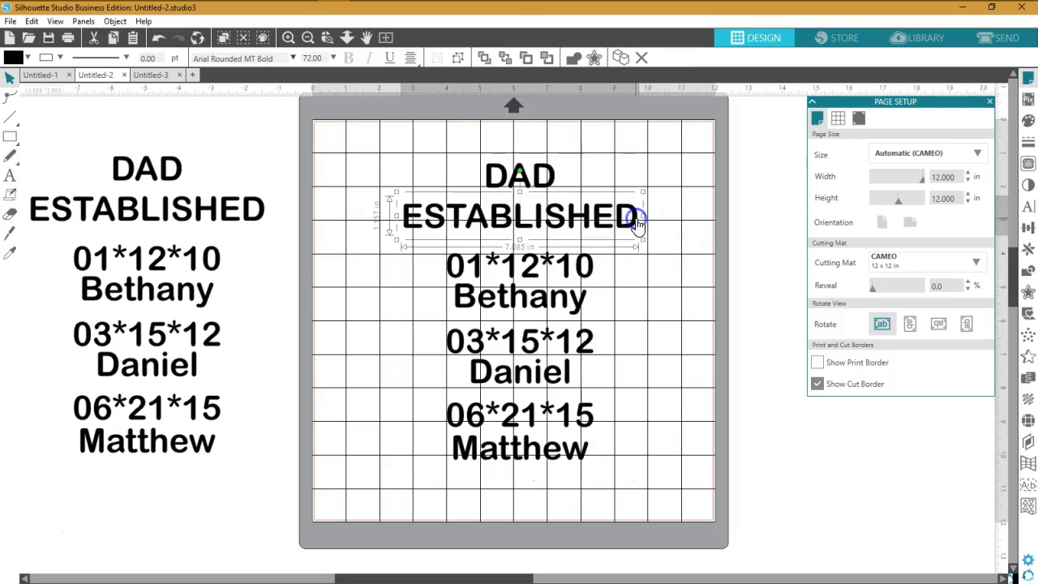
{"action": "left_click", "coordinate": [559, 175]}
{"action": "left_click", "coordinate": [578, 278]}
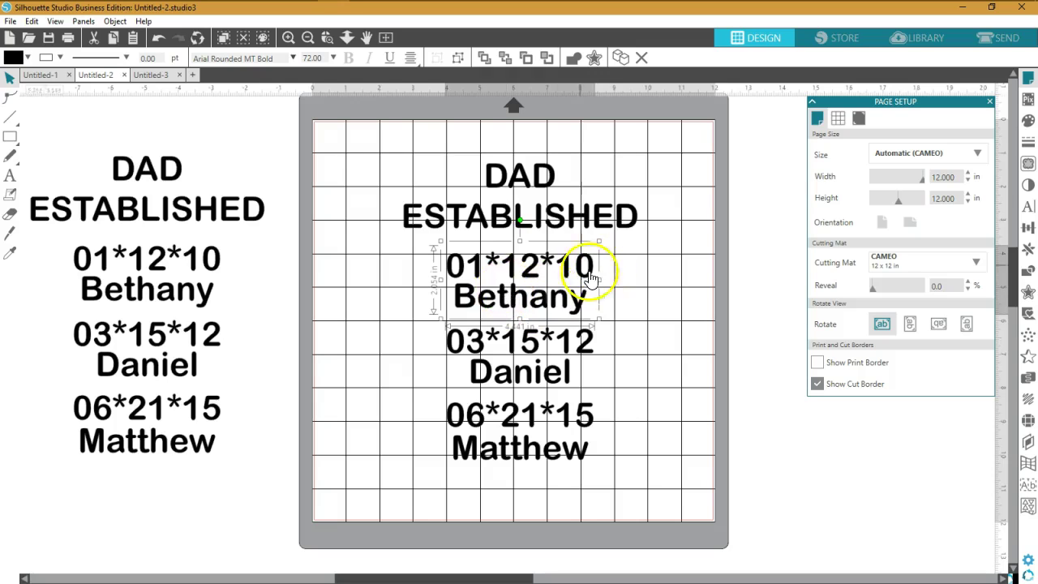
{"action": "left_click", "coordinate": [582, 340]}
{"action": "left_click", "coordinate": [574, 422]}
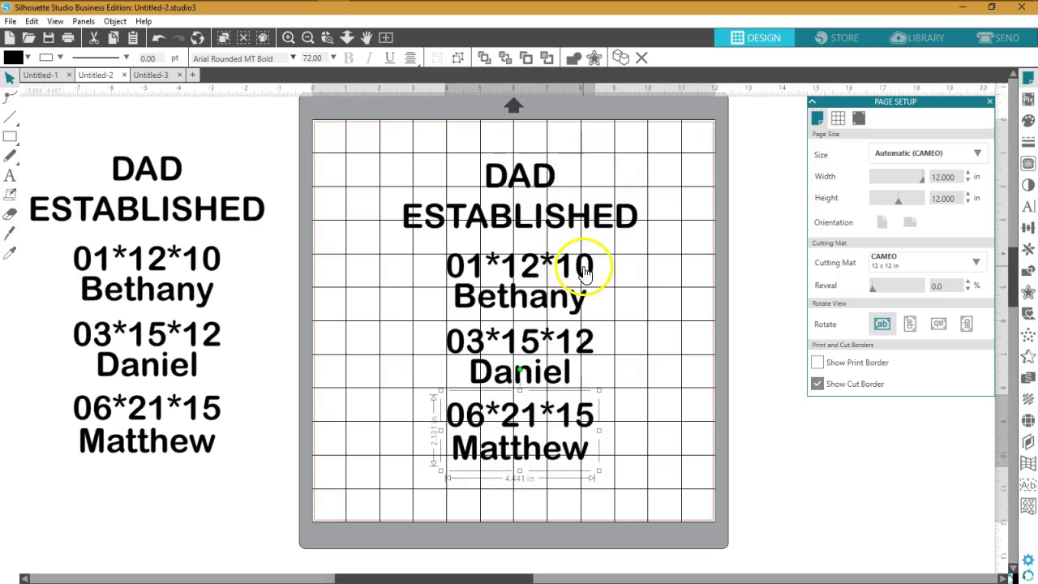
Ungroup the three date-and-name pairs on the page so each date and name is a separate object.
{"action": "left_click", "coordinate": [647, 271]}
{"action": "left_click_drag", "start_coordinate": [601, 442], "coordinate": [600, 444]}
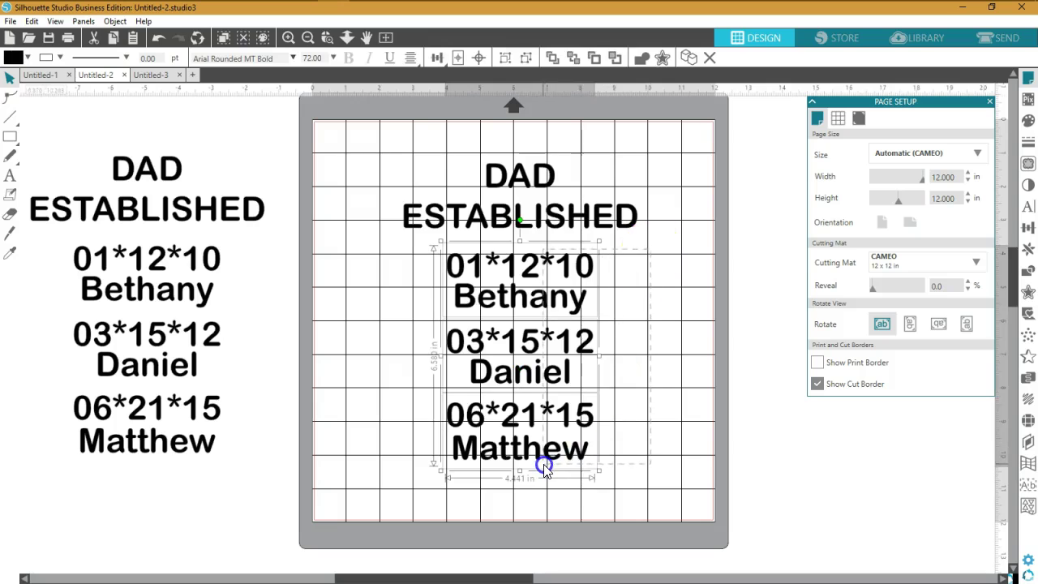
{"action": "right_click", "coordinate": [549, 347]}
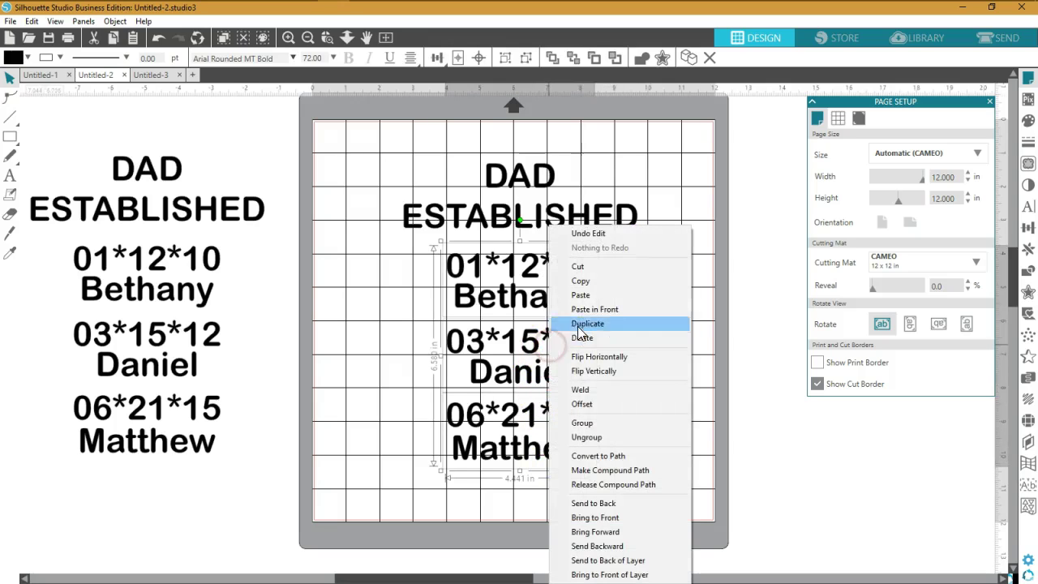
{"action": "left_click", "coordinate": [586, 436]}
{"action": "left_click", "coordinate": [673, 418]}
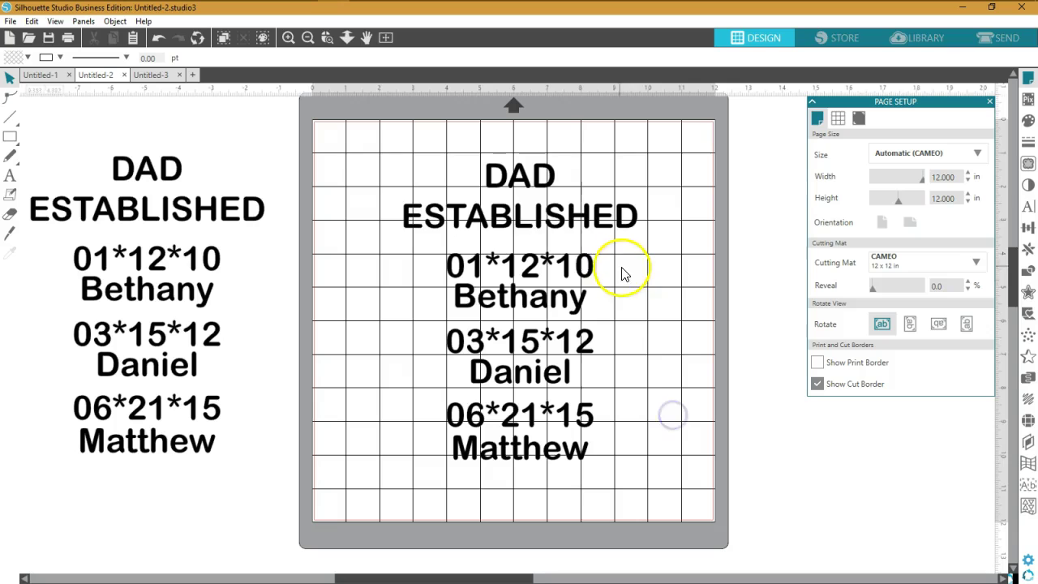
Try moving the first date separately from the name beneath it, and undo the moves.
{"action": "left_click_drag", "start_coordinate": [596, 291], "coordinate": [615, 263]}
{"action": "left_click", "coordinate": [473, 199]}
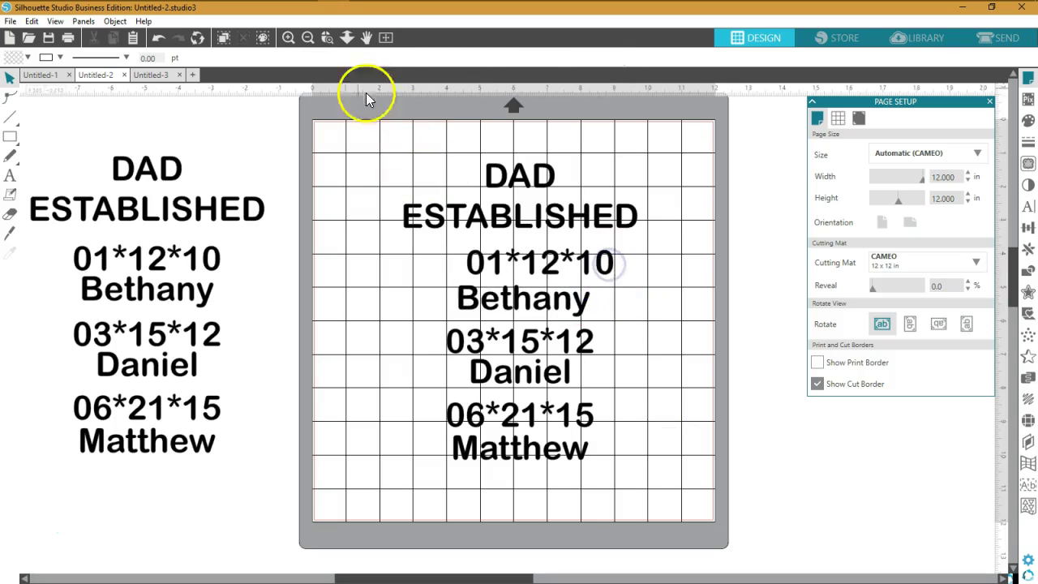
{"action": "left_click", "coordinate": [156, 39]}
{"action": "left_click", "coordinate": [157, 40]}
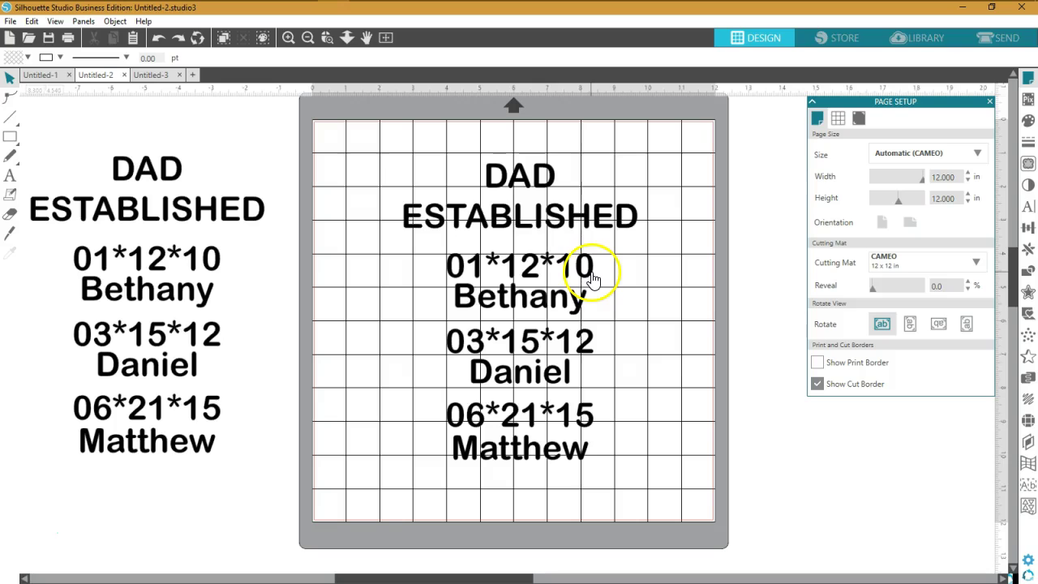
Replace the first date on the page with a different date in the same asterisk-separated format.
{"action": "double_click", "coordinate": [535, 274]}
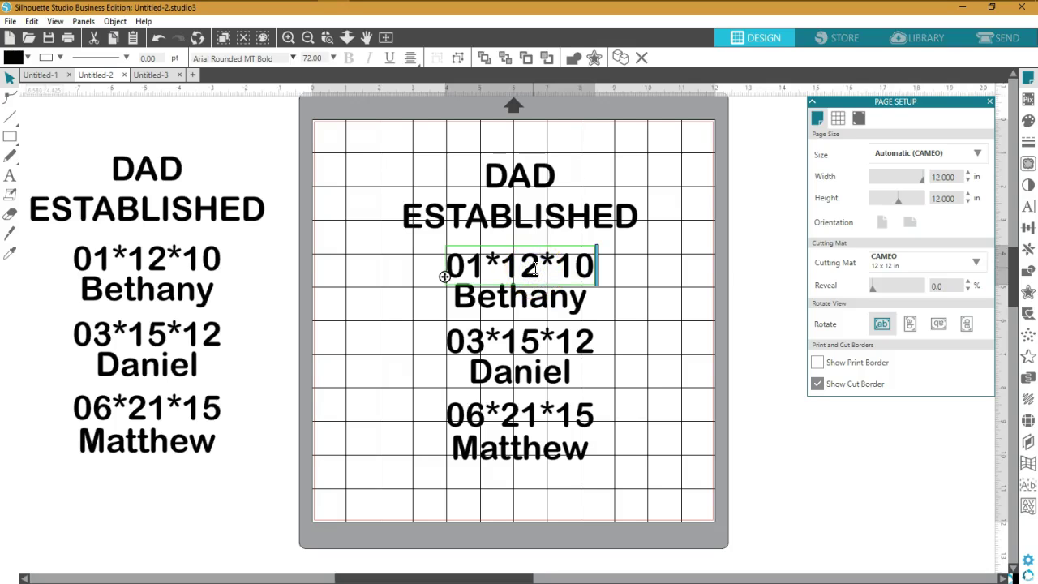
{"action": "left_click", "coordinate": [679, 275]}
{"action": "double_click", "coordinate": [527, 272]}
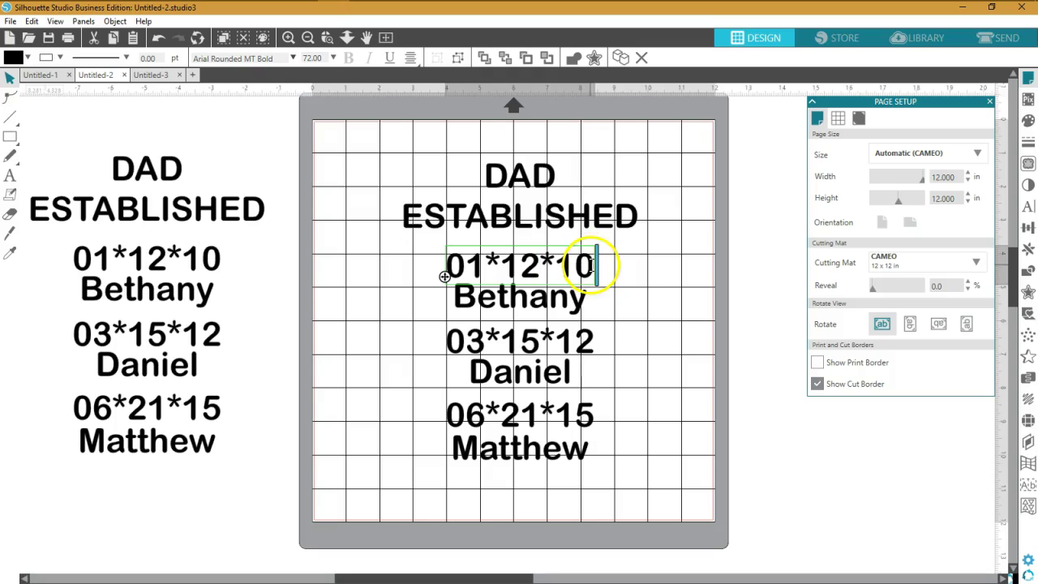
{"action": "left_click_drag", "start_coordinate": [589, 265], "coordinate": [455, 265]}
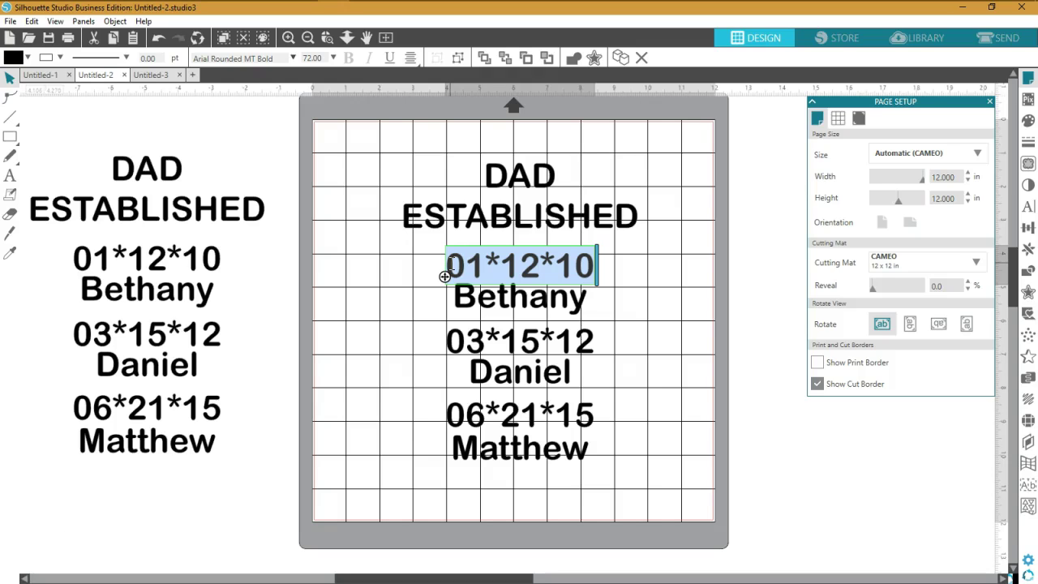
{"action": "type", "text": "02*11*"}
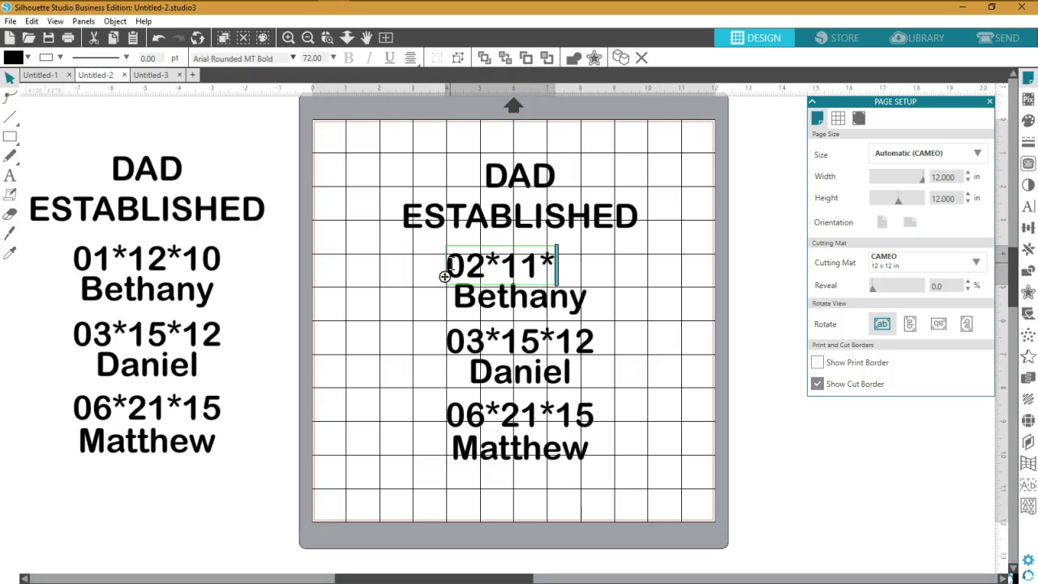
{"action": "type", "text": "10"}
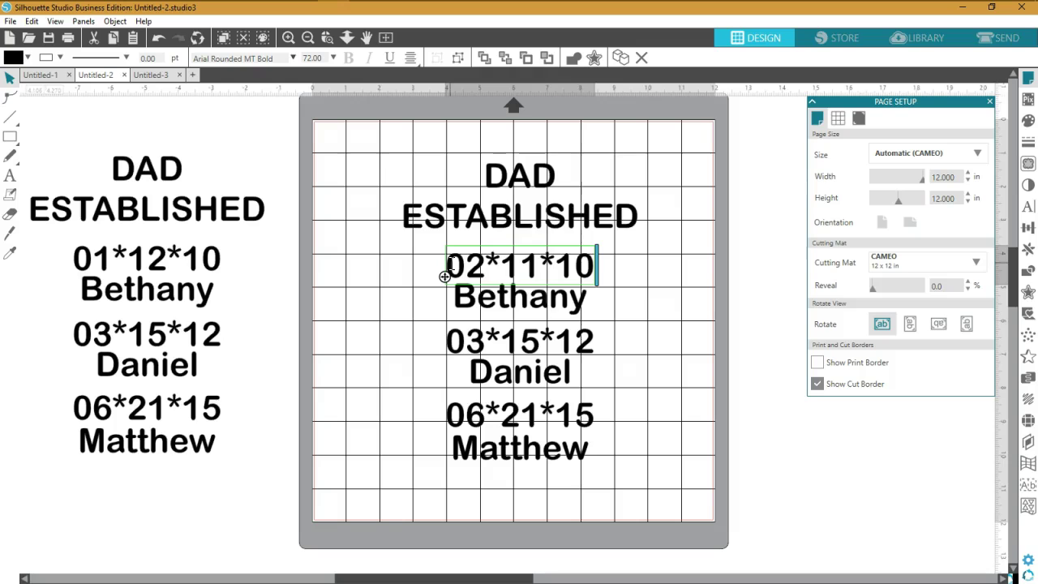
{"action": "left_click", "coordinate": [628, 277]}
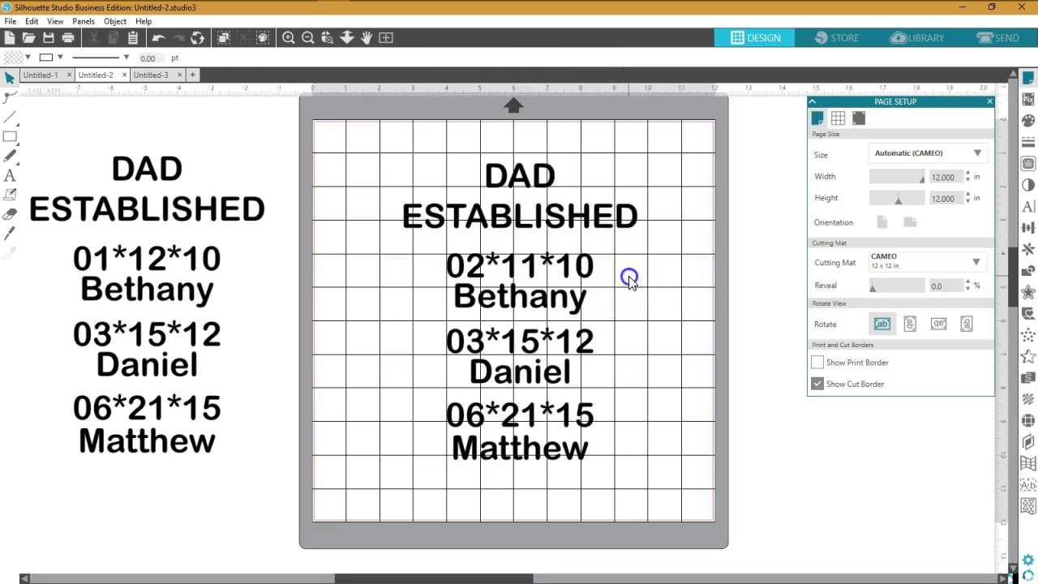
Replace the name beneath the first date on the page with a different two-part name.
{"action": "double_click", "coordinate": [583, 305]}
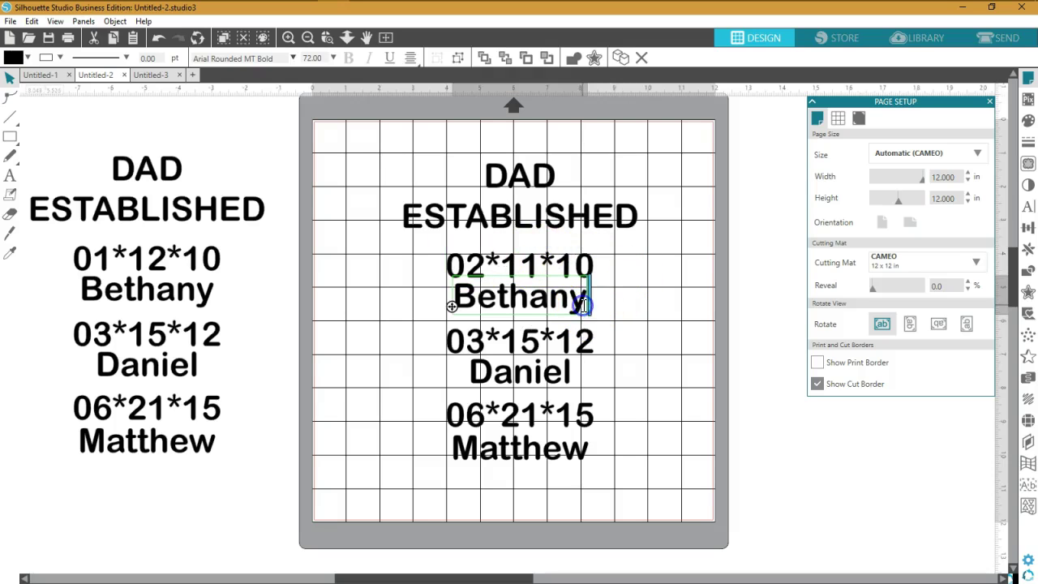
{"action": "left_click_drag", "start_coordinate": [585, 301], "coordinate": [459, 296]}
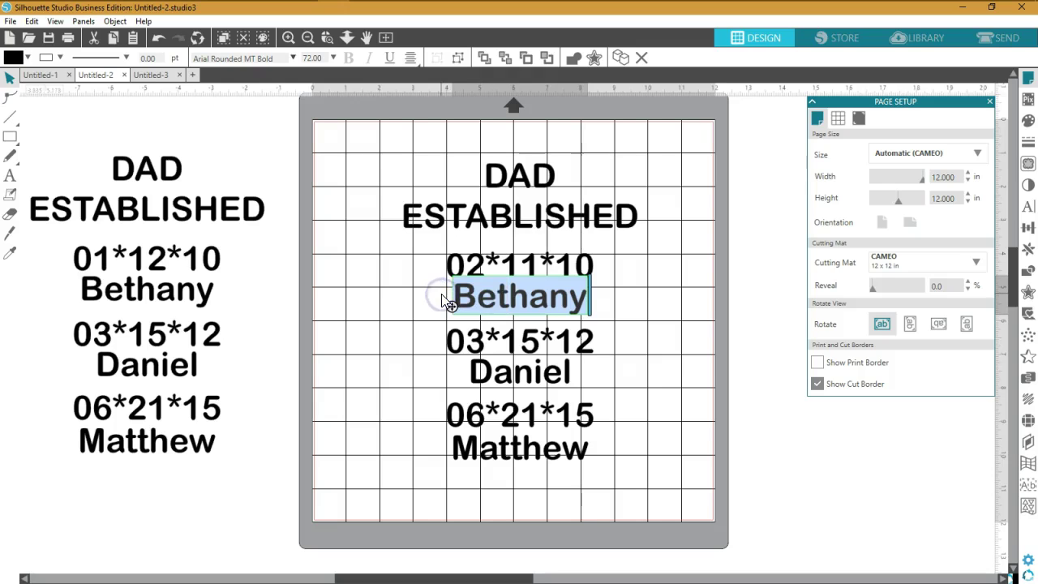
{"action": "type", "text": "Mary Ann"}
{"action": "left_click", "coordinate": [653, 314]}
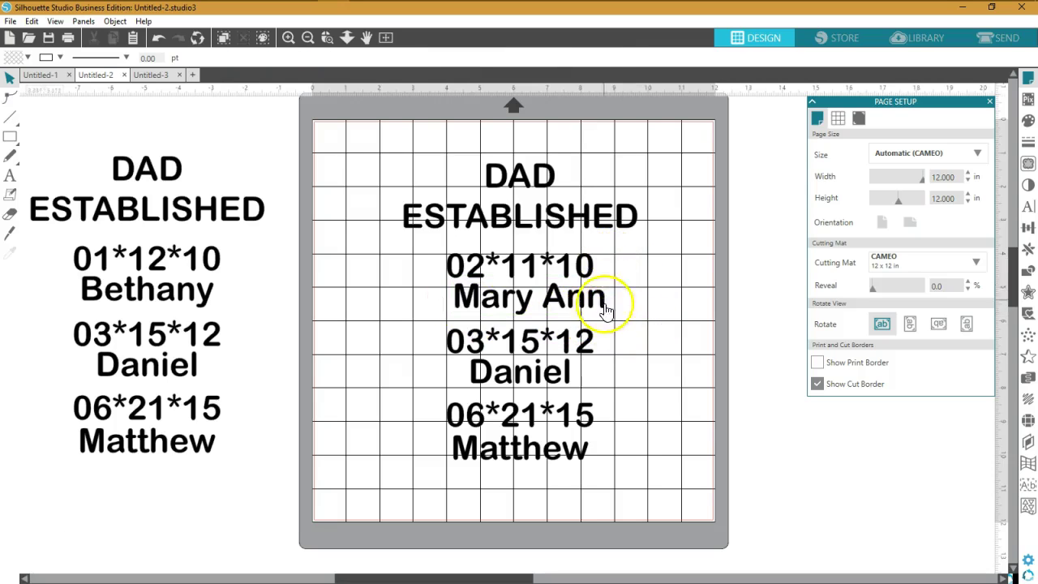
Change the name beneath the second date on the page to a longer two-part name.
{"action": "left_click", "coordinate": [587, 353]}
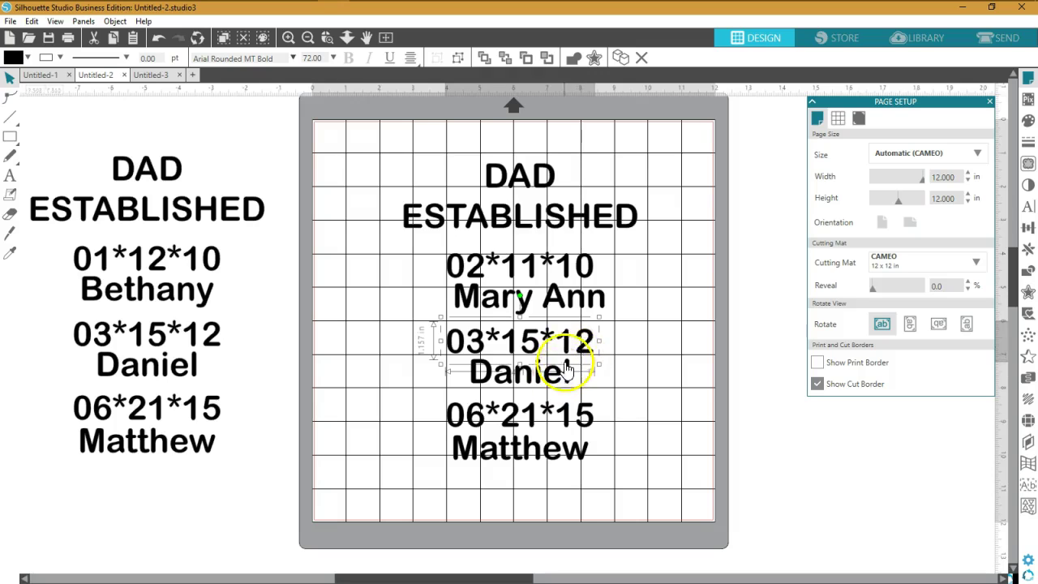
{"action": "right_click", "coordinate": [565, 380]}
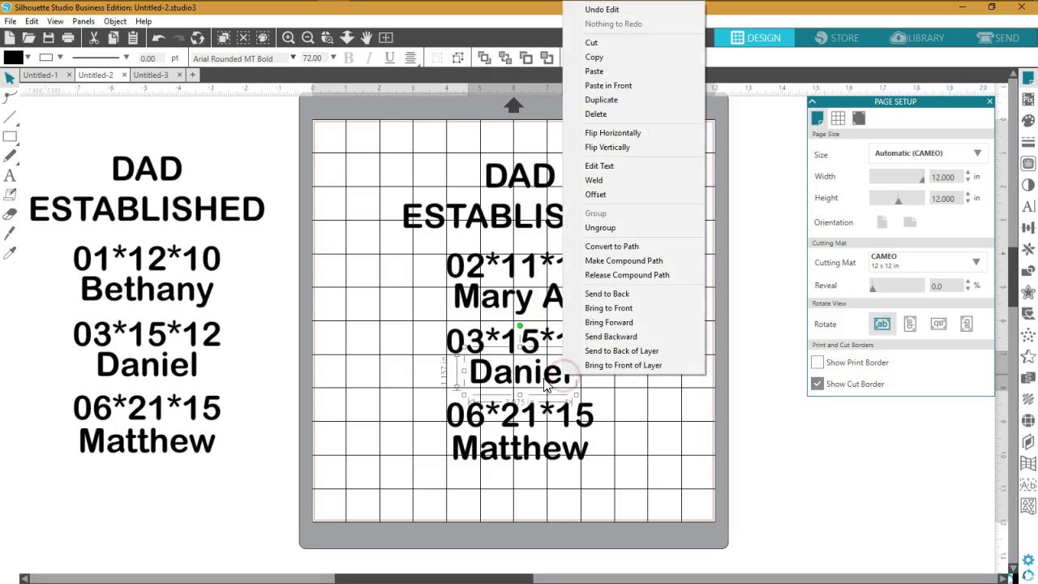
{"action": "left_click", "coordinate": [535, 384]}
{"action": "double_click", "coordinate": [538, 370]}
{"action": "left_click_drag", "start_coordinate": [574, 373], "coordinate": [466, 380]}
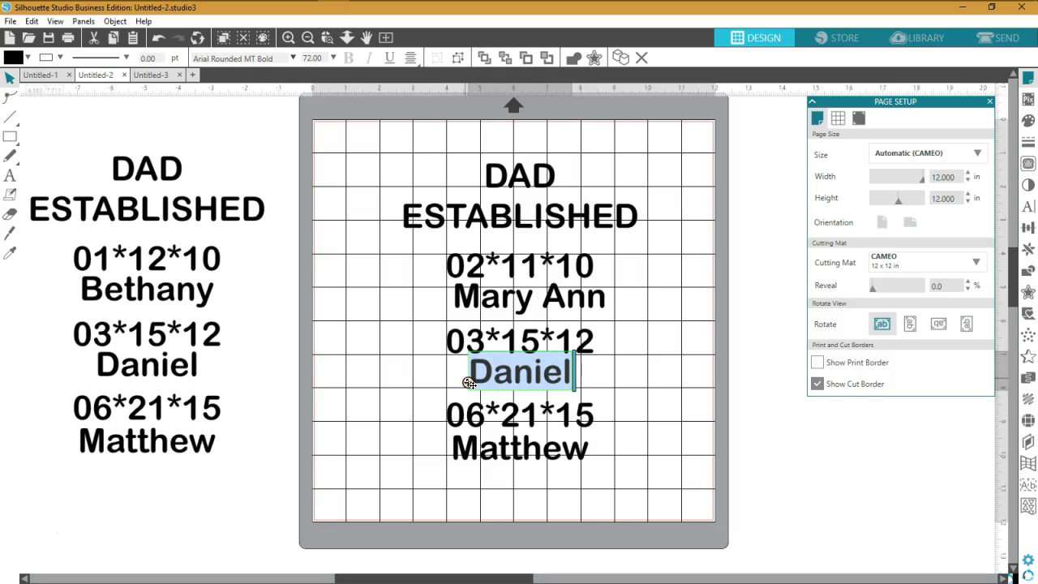
{"action": "type", "text": "A"}
{"action": "key", "text": "BackSpace"}
{"action": "type", "text": "Da"}
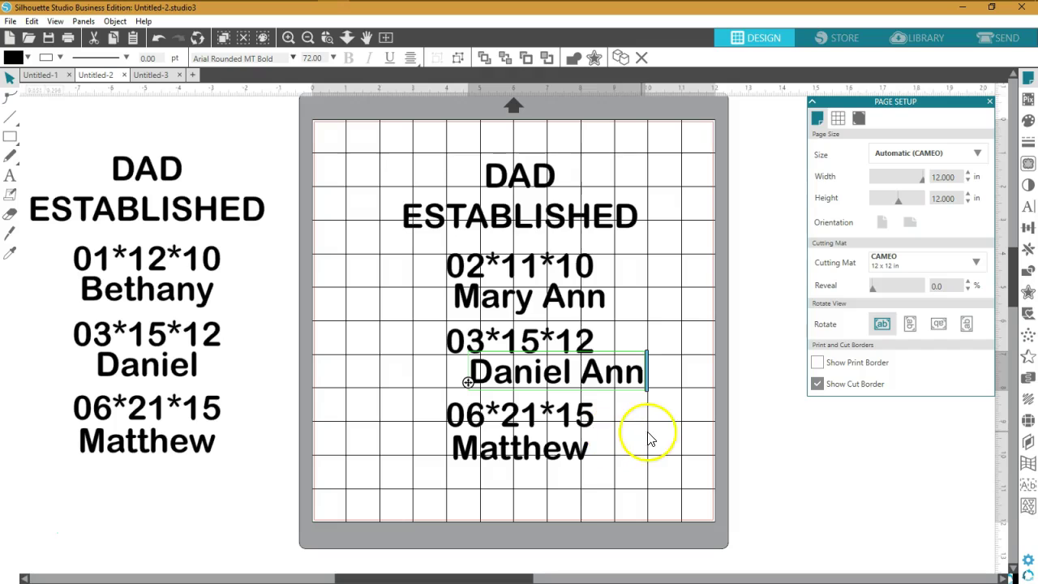
Replace the name beneath the third date on the page with a new, longer two-part name.
{"action": "left_click", "coordinate": [578, 461]}
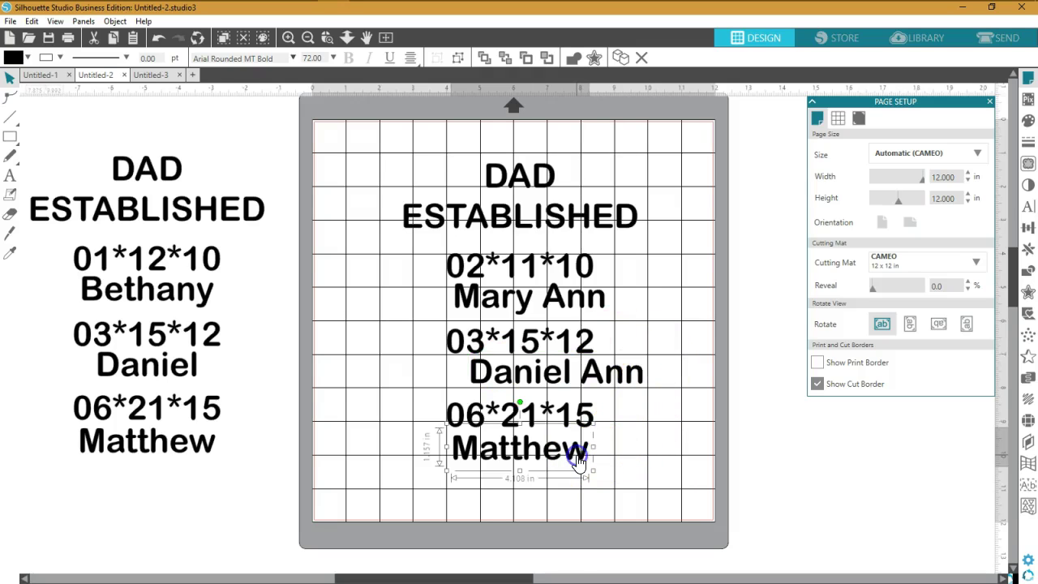
{"action": "right_click", "coordinate": [578, 461]}
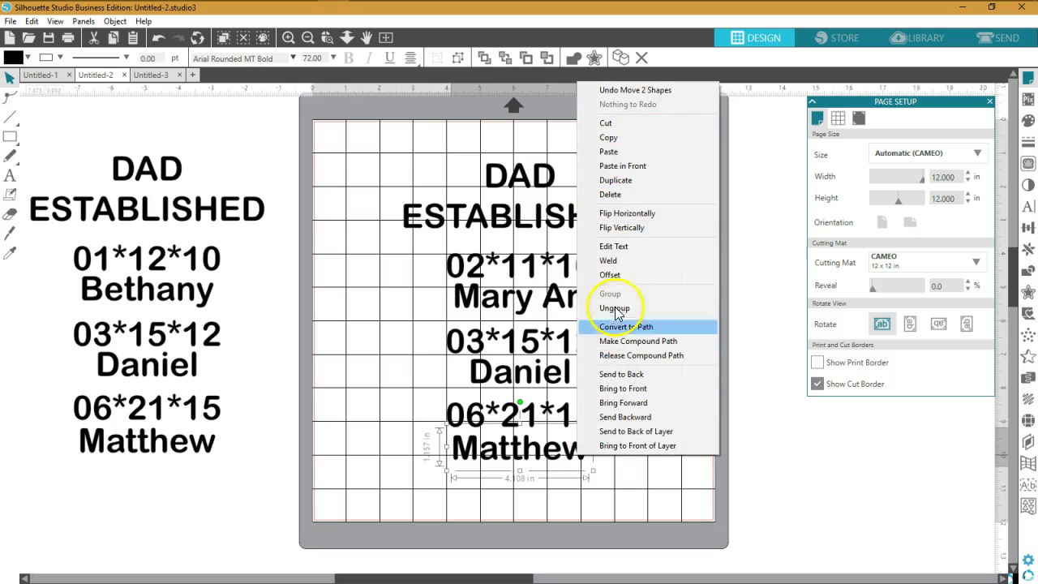
{"action": "left_click", "coordinate": [625, 489]}
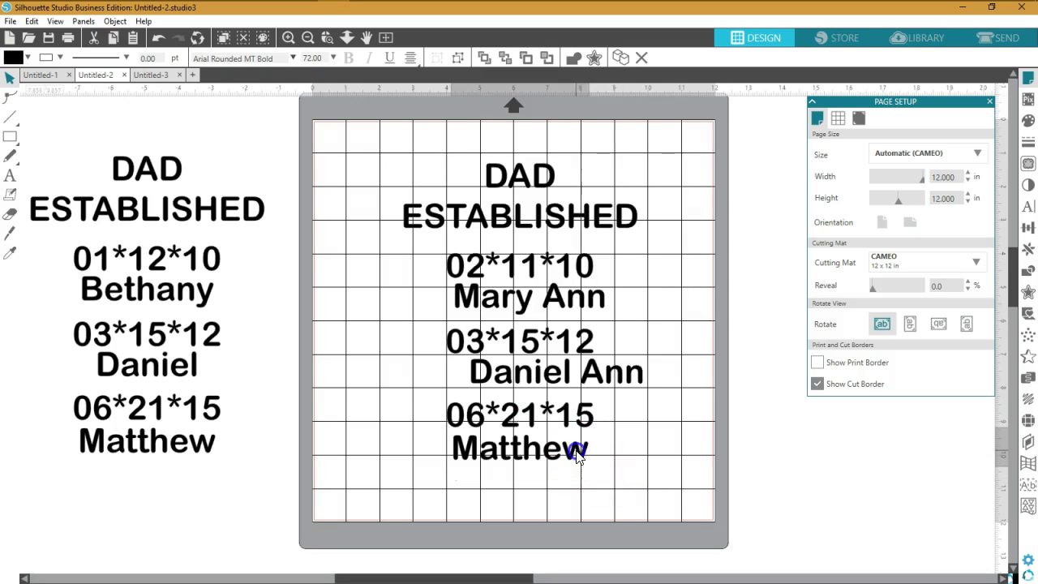
{"action": "left_click_drag", "start_coordinate": [586, 451], "coordinate": [453, 448]}
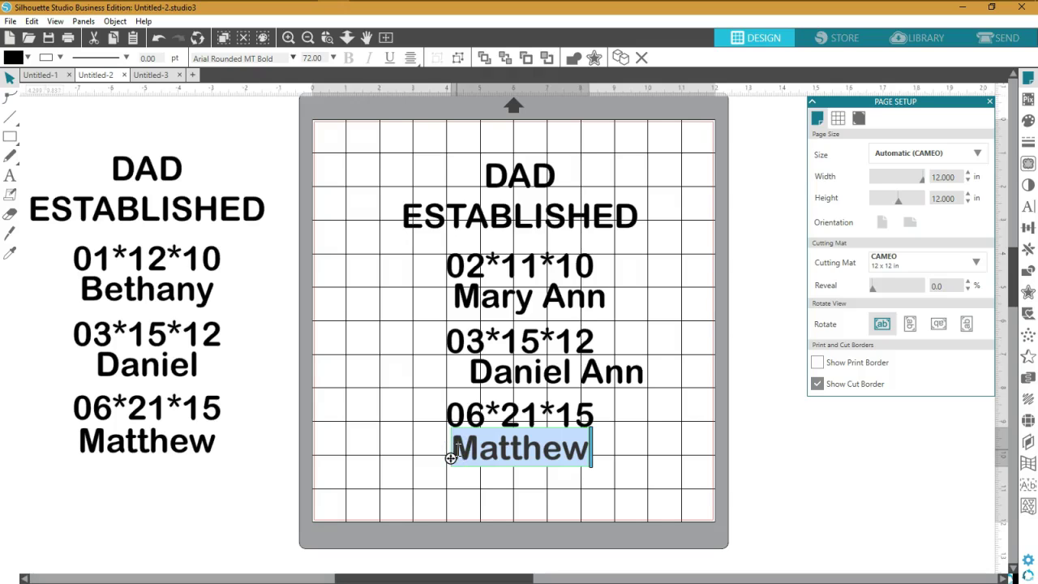
{"action": "type", "text": "Jenner"}
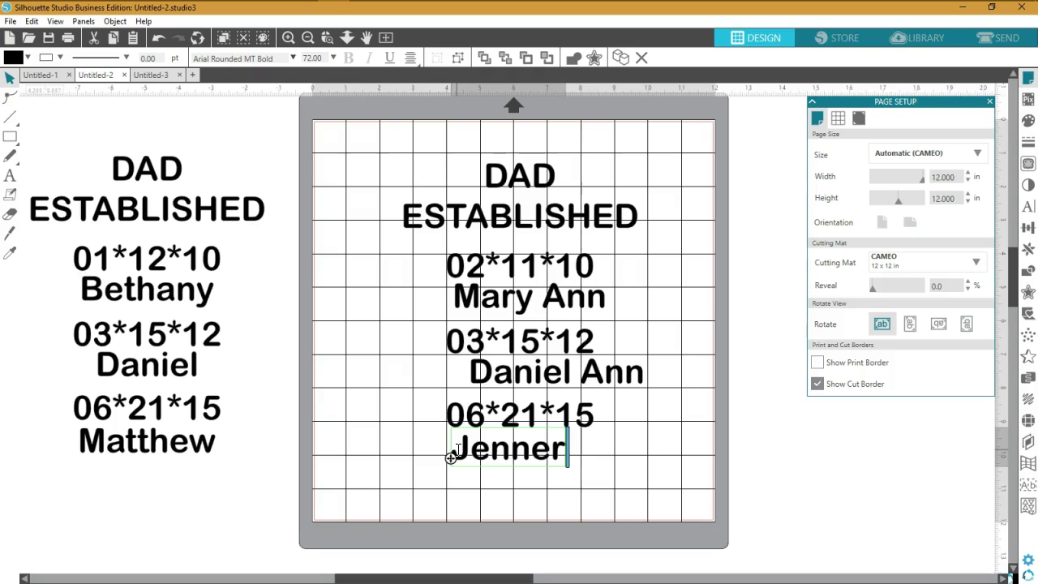
{"action": "key", "text": "BackSpace"}
{"action": "key", "text": "BackSpace"}
{"action": "type", "text": "ifer Sue"}
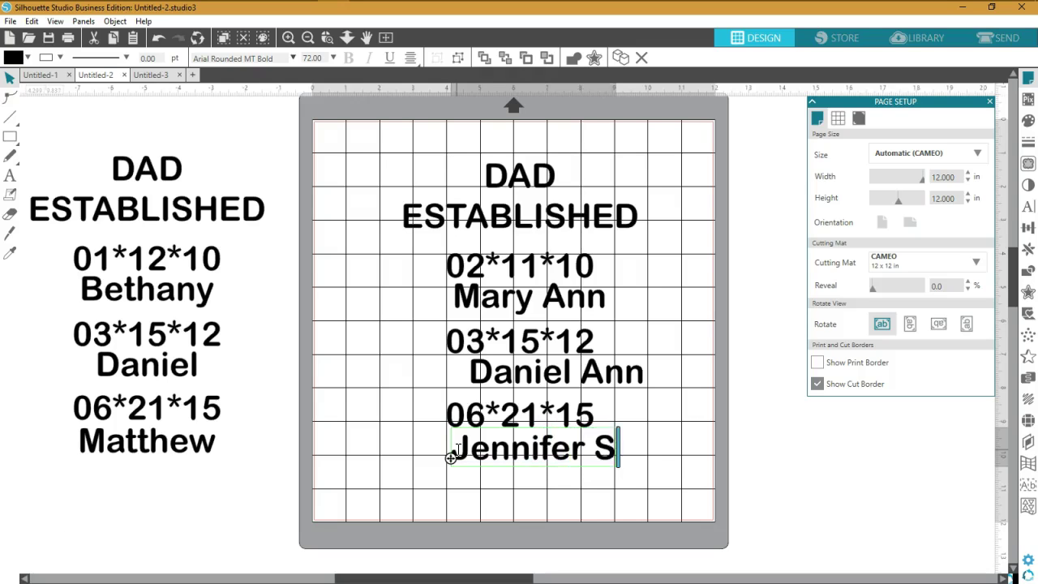
{"action": "left_click", "coordinate": [548, 486]}
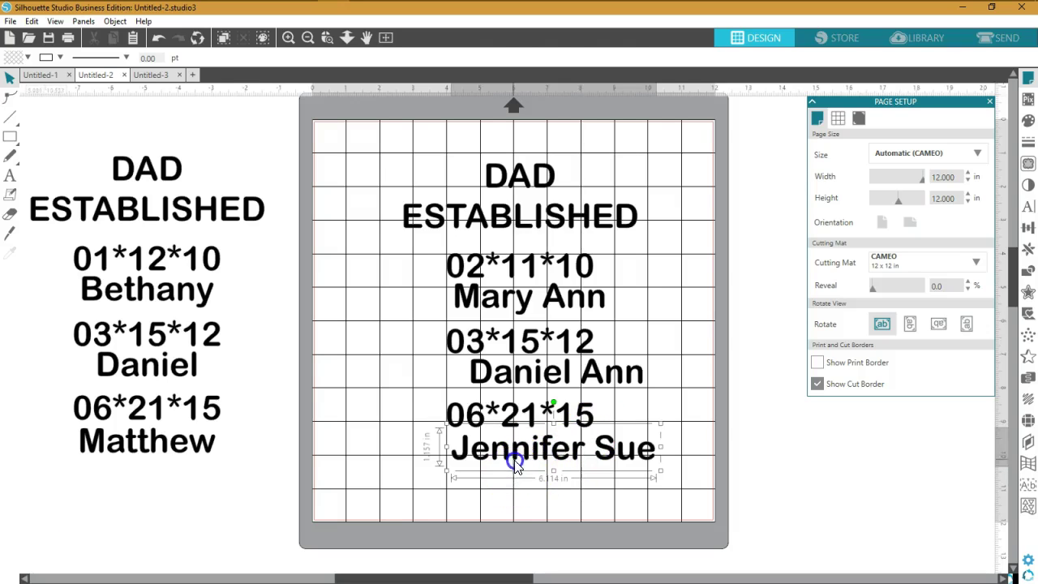
Center-align the third date and its name horizontally with each other and group them.
{"action": "left_click", "coordinate": [513, 437]}
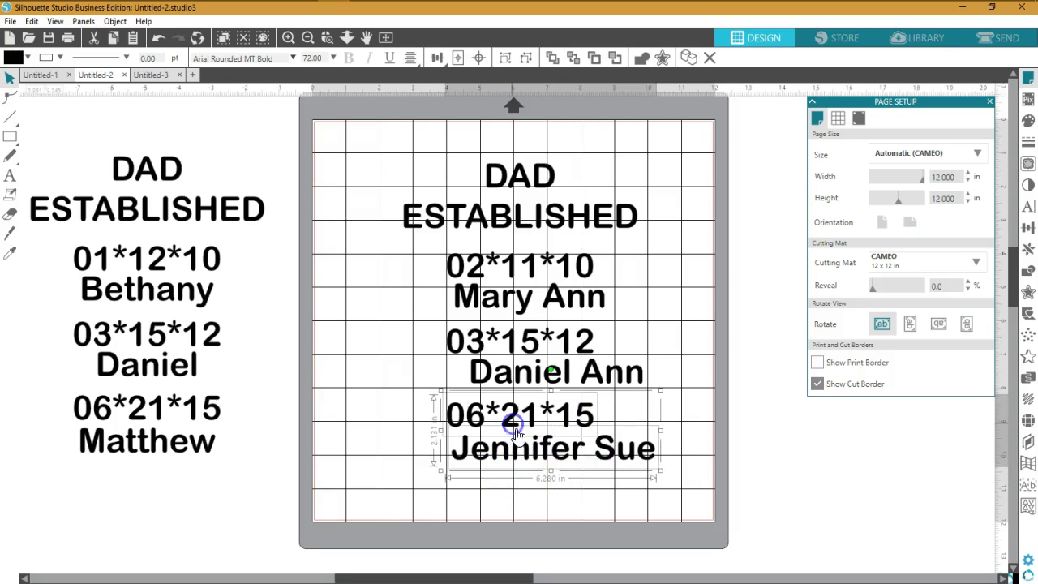
{"action": "left_click", "coordinate": [1025, 235]}
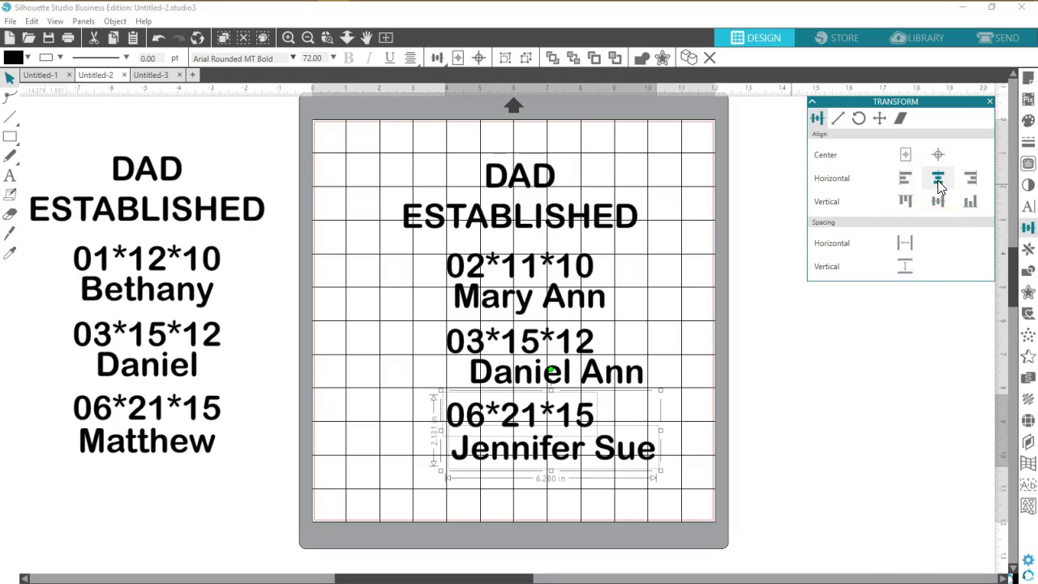
{"action": "left_click", "coordinate": [937, 180]}
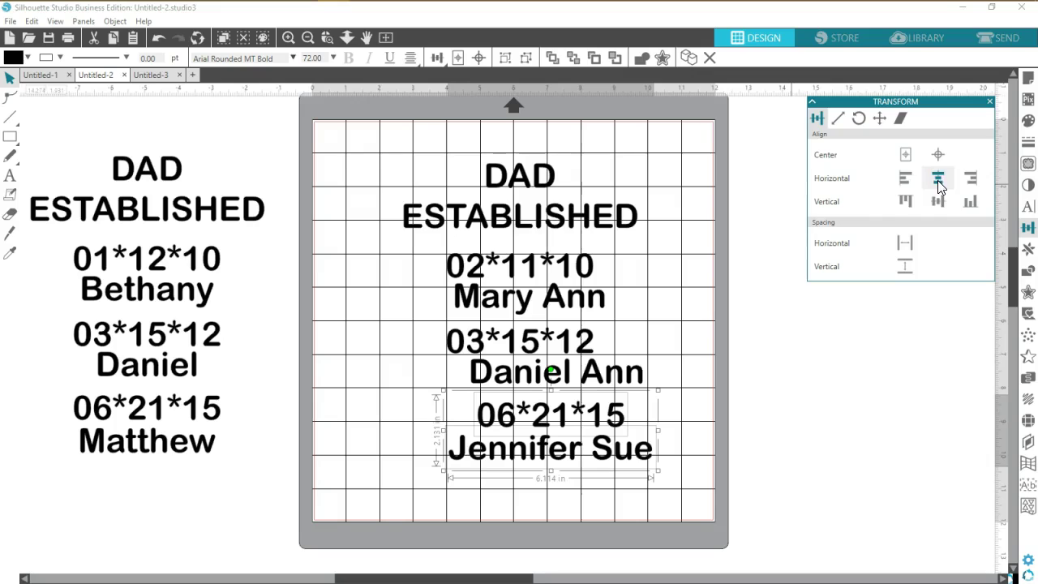
{"action": "right_click", "coordinate": [710, 428]}
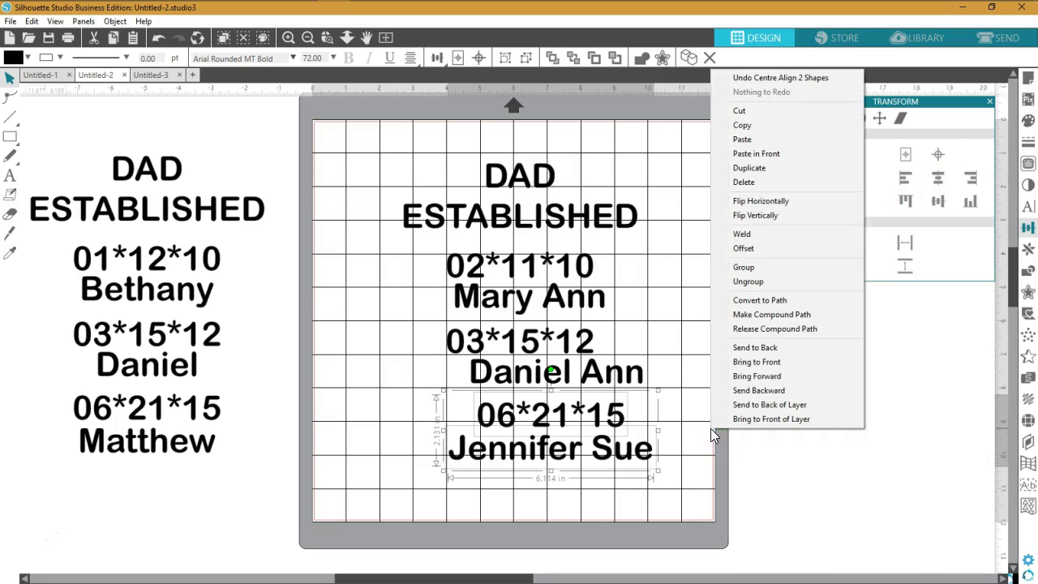
{"action": "left_click", "coordinate": [744, 268]}
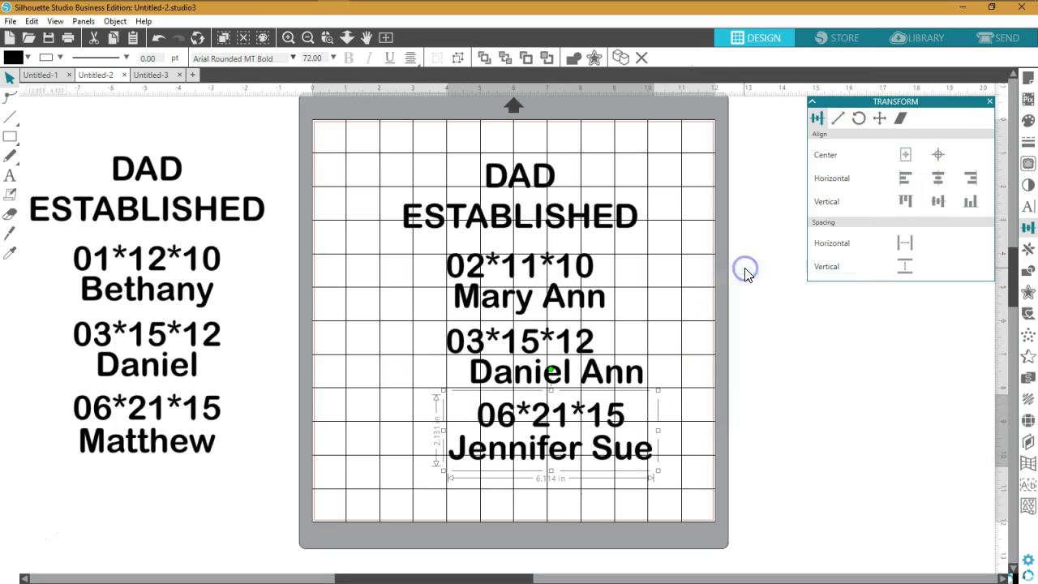
Center-align the second date and its name horizontally with each other and group the pair.
{"action": "left_click", "coordinate": [621, 346]}
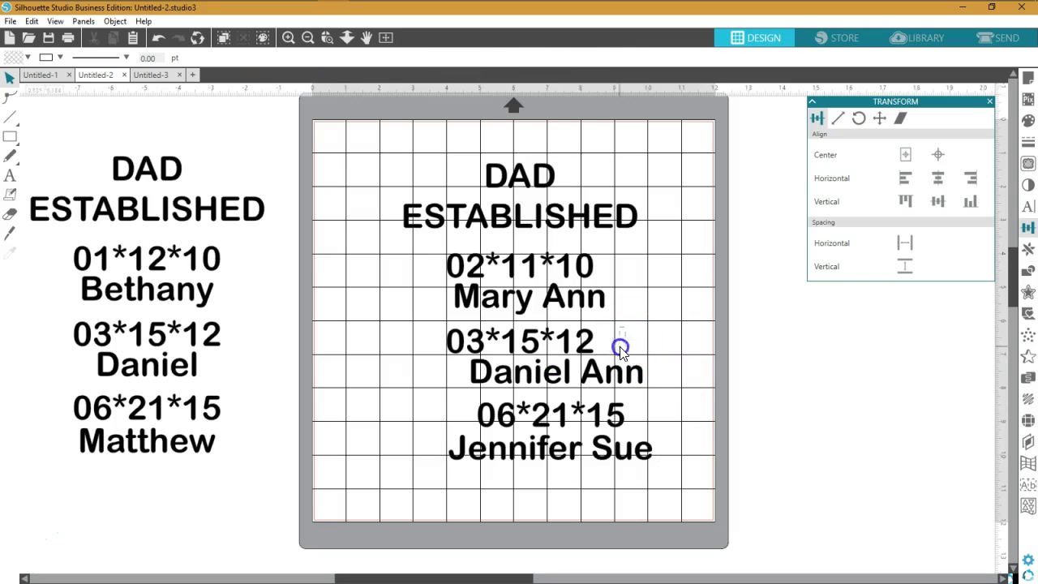
{"action": "left_click", "coordinate": [591, 379]}
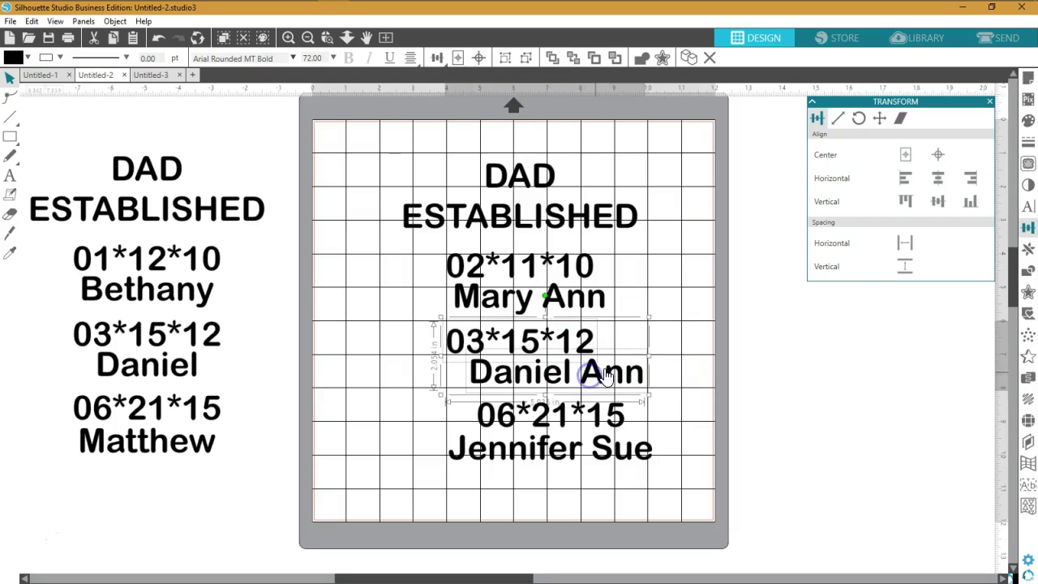
{"action": "left_click", "coordinate": [937, 179]}
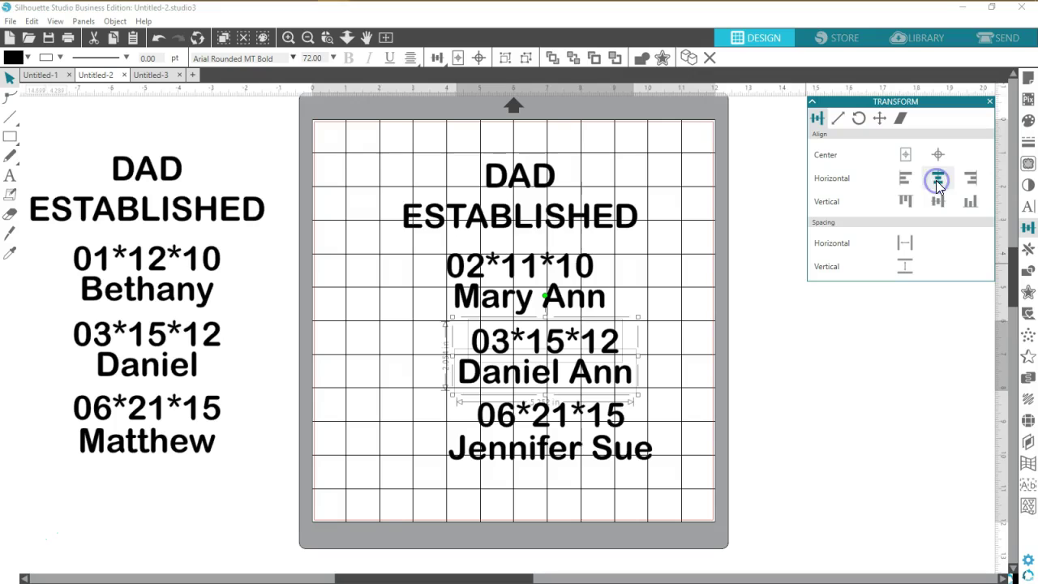
{"action": "right_click", "coordinate": [677, 322]}
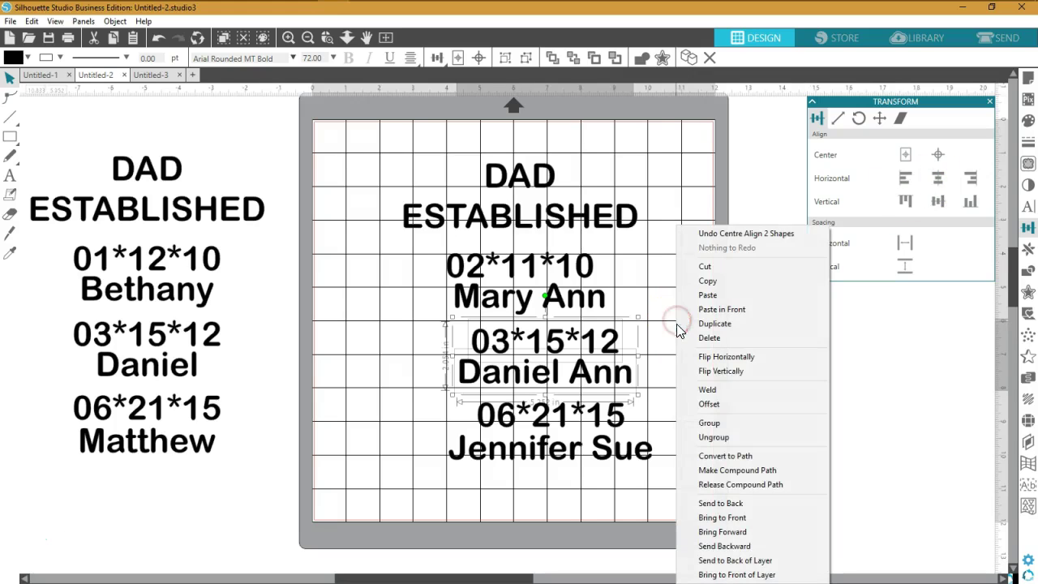
{"action": "left_click", "coordinate": [703, 423]}
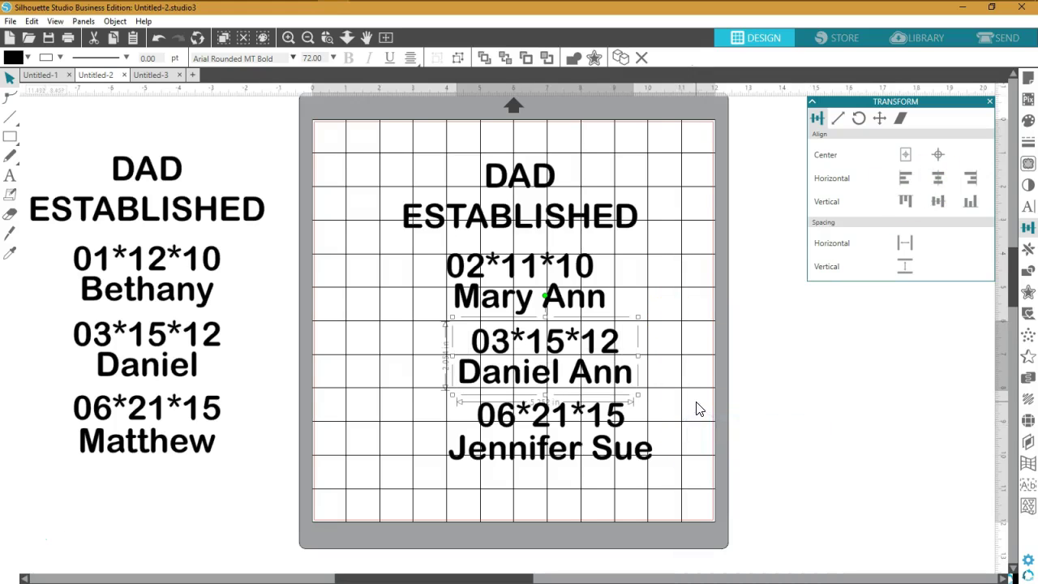
Center-align the first date and its name horizontally with each other and group the two lines.
{"action": "left_click", "coordinate": [577, 306]}
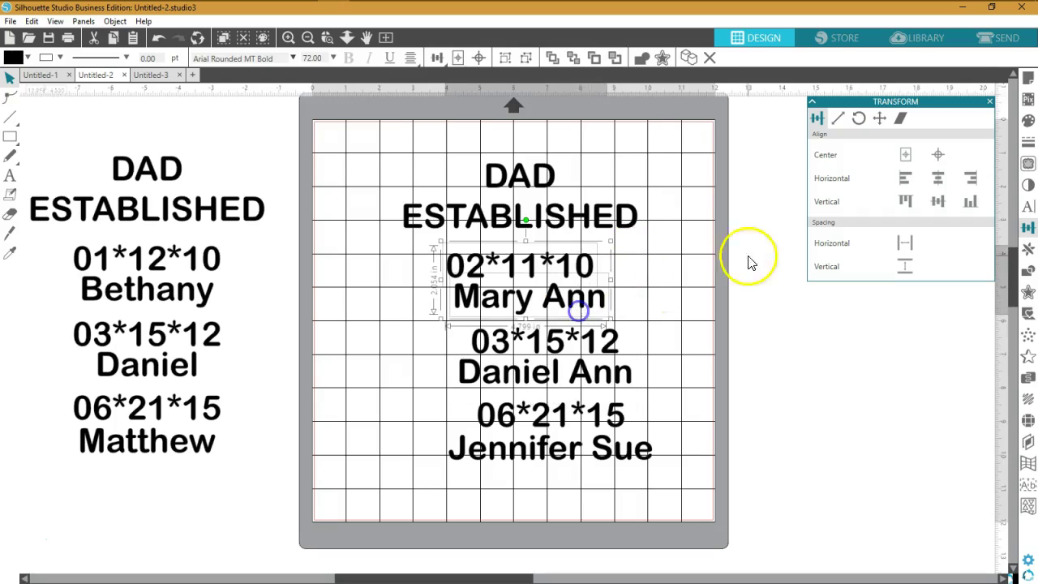
{"action": "left_click", "coordinate": [938, 177]}
{"action": "right_click", "coordinate": [691, 276]}
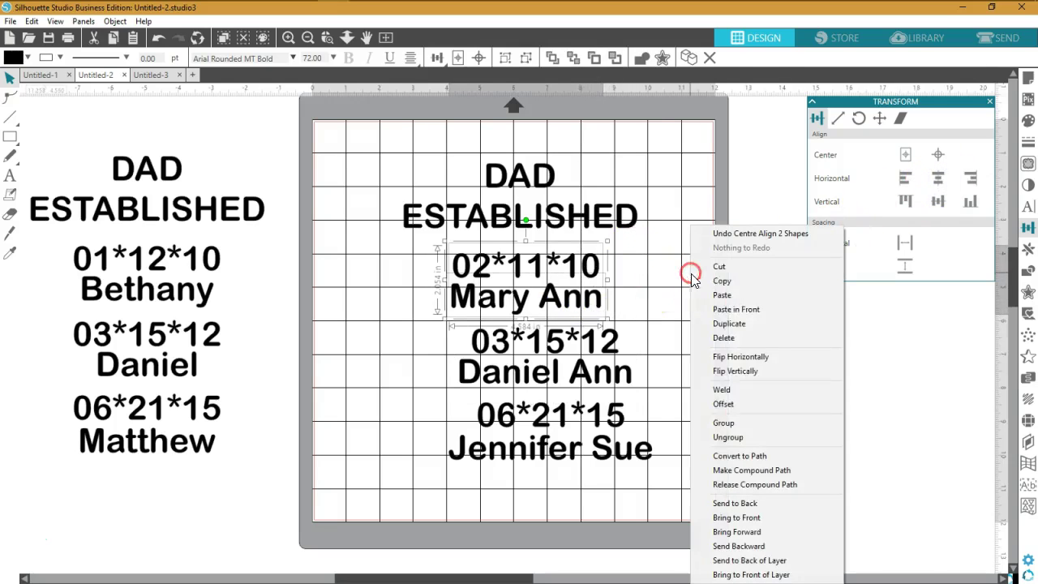
{"action": "left_click", "coordinate": [722, 422]}
Center-align the DAD and ESTABLISHED lines horizontally with each other and group them as one heading.
{"action": "left_click", "coordinate": [573, 156]}
{"action": "left_click_drag", "start_coordinate": [573, 156], "coordinate": [543, 220]}
{"action": "right_click", "coordinate": [541, 217]}
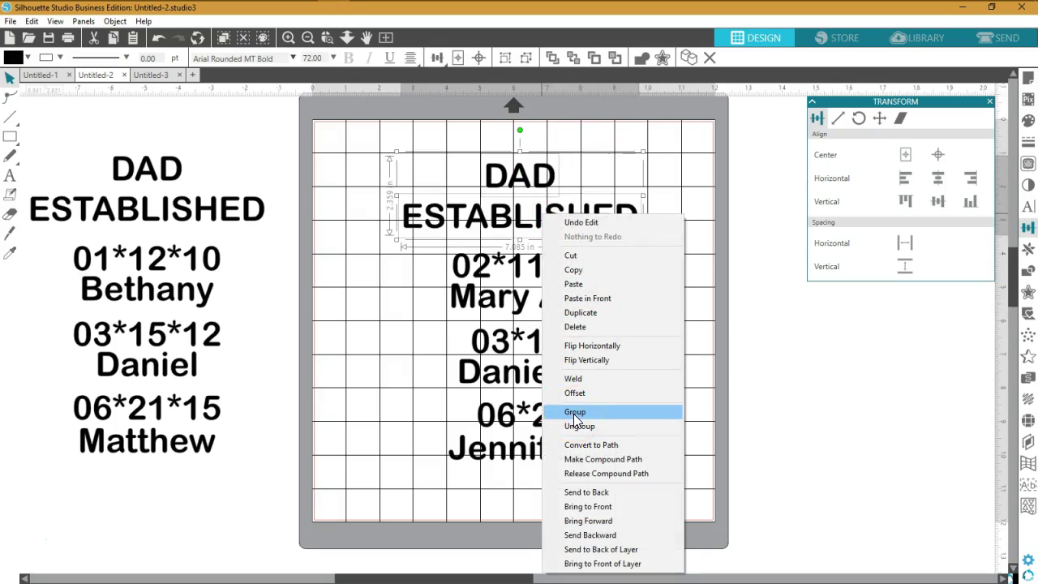
{"action": "left_click", "coordinate": [937, 178]}
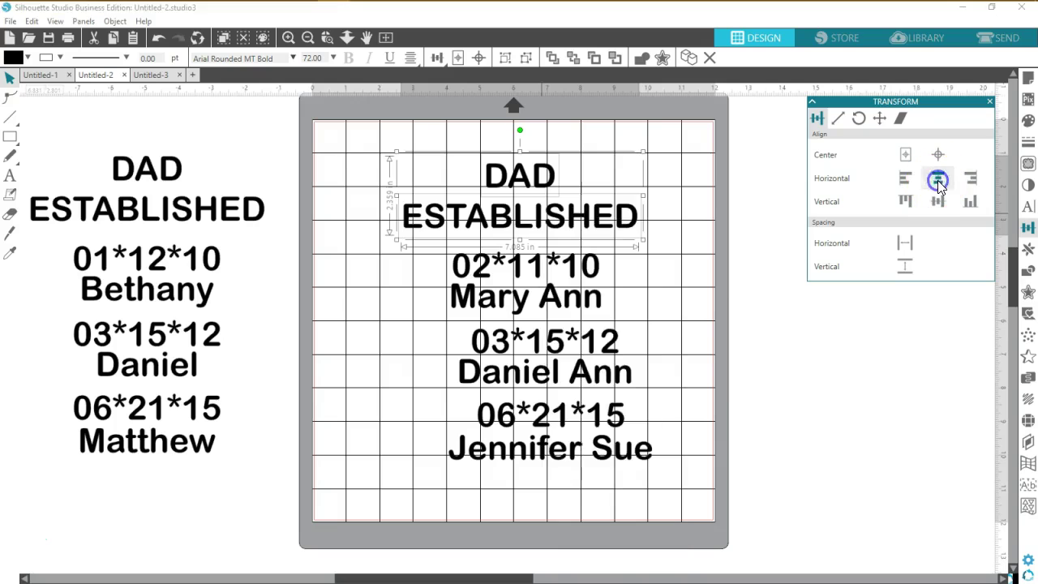
{"action": "right_click", "coordinate": [683, 219]}
{"action": "left_click", "coordinate": [708, 412]}
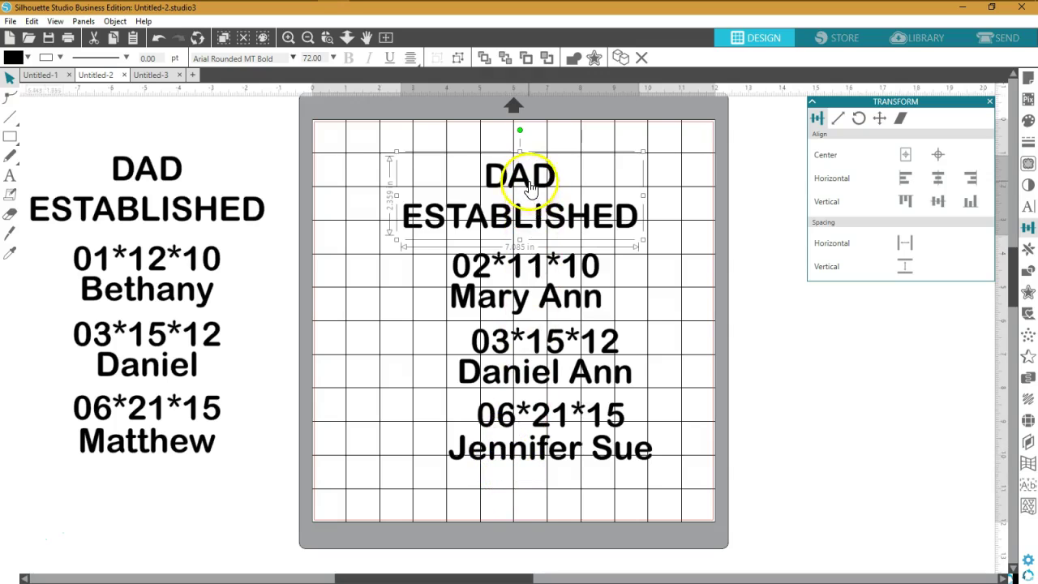
Center-align the heading and the three date-and-name groups on the mat horizontally with one another.
{"action": "left_click", "coordinate": [530, 487]}
{"action": "left_click", "coordinate": [532, 447]}
{"action": "left_click", "coordinate": [535, 372], "text": "shift"}
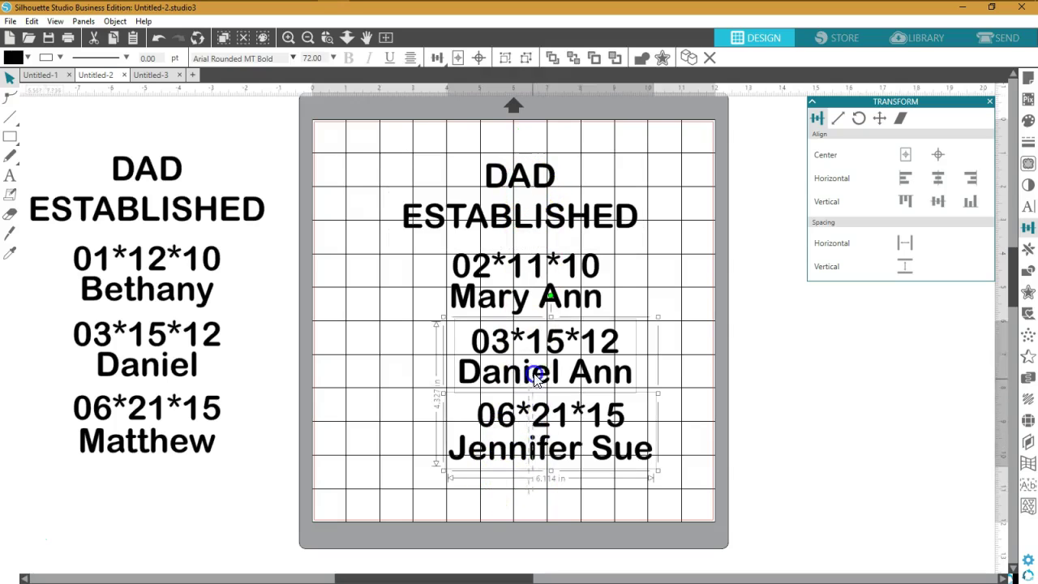
{"action": "left_click", "coordinate": [538, 269], "text": "shift"}
{"action": "left_click", "coordinate": [545, 213], "text": "shift"}
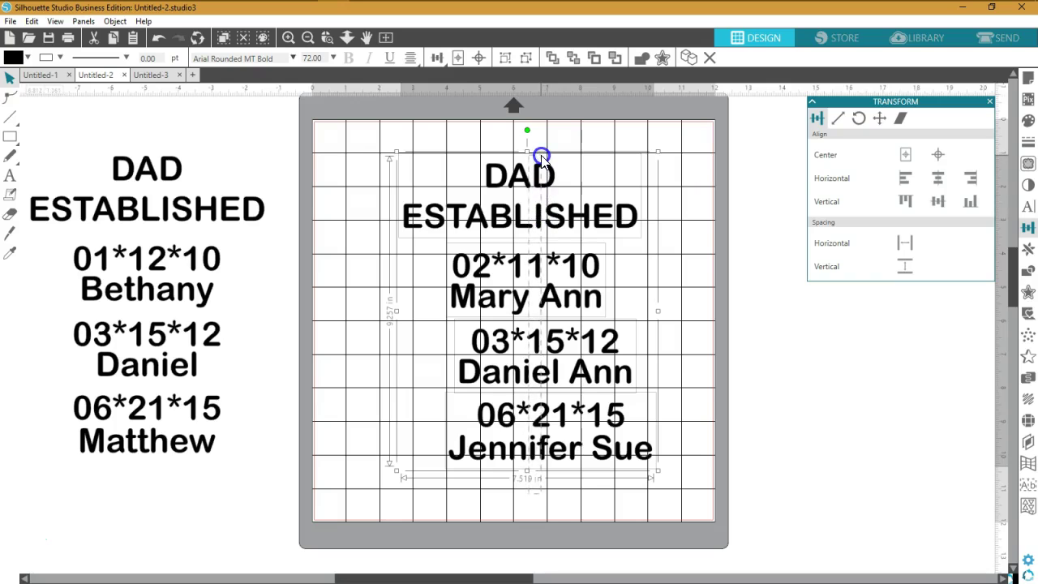
{"action": "left_click", "coordinate": [939, 181]}
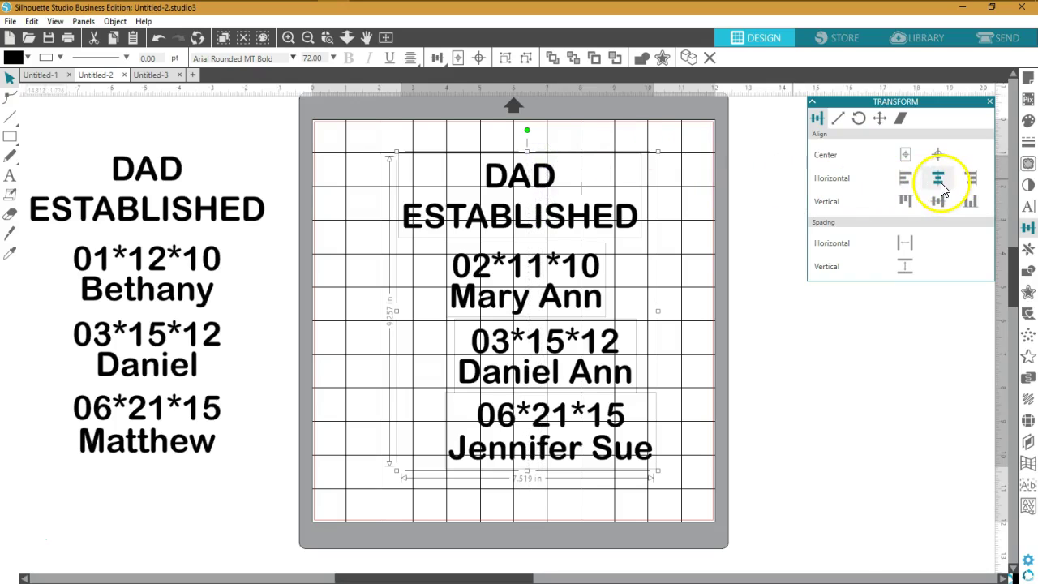
{"action": "left_click", "coordinate": [939, 181]}
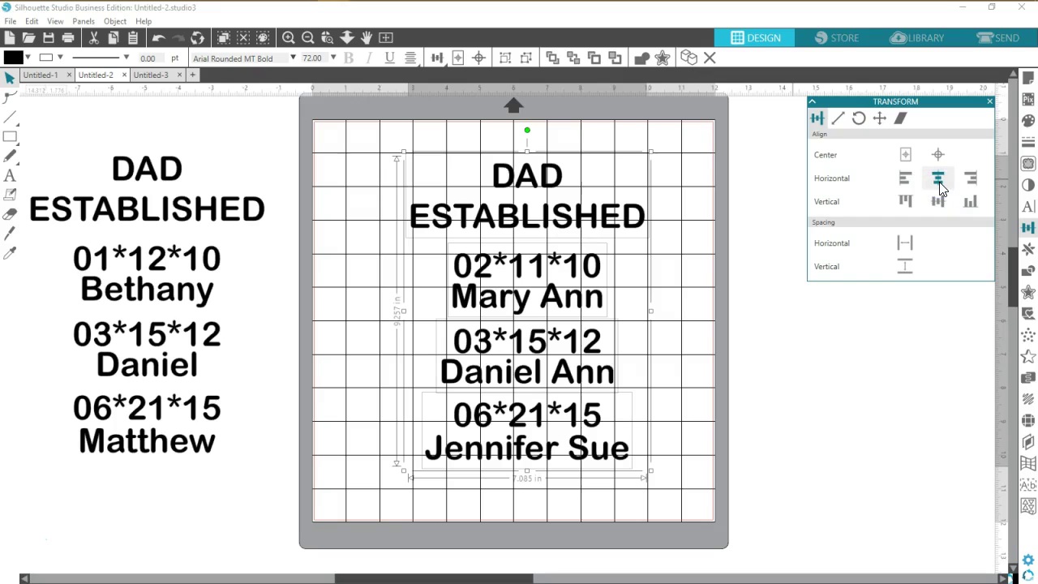
Distribute the heading and the three date-and-name groups with equal vertical spacing, then deselect them.
{"action": "left_click", "coordinate": [905, 272]}
{"action": "left_click", "coordinate": [906, 270]}
{"action": "left_click", "coordinate": [695, 351]}
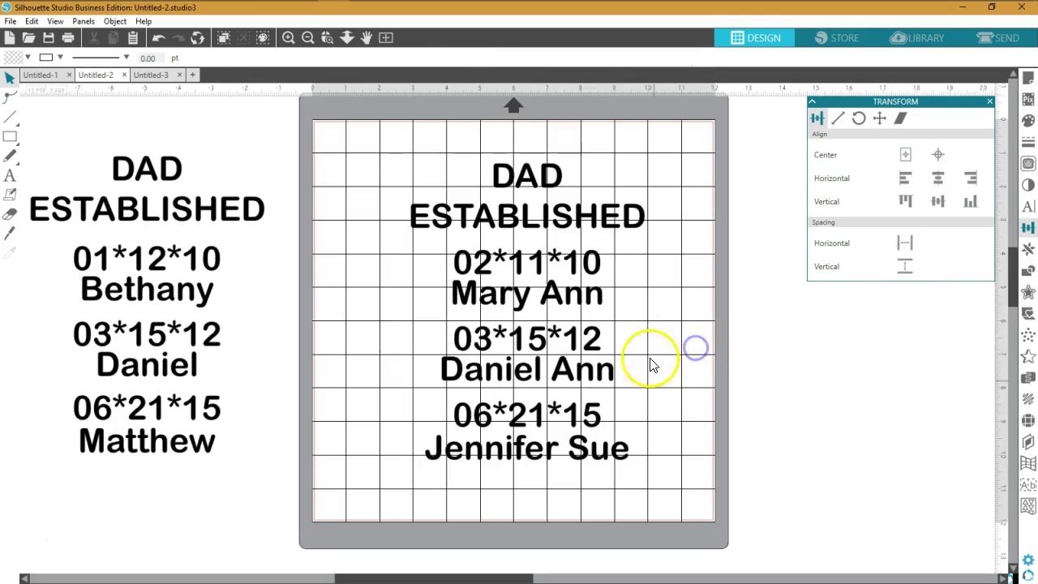
Group the heading and all three date-and-name pairs on the mat into one design.
{"action": "left_click_drag", "start_coordinate": [685, 139], "coordinate": [445, 504]}
{"action": "right_click", "coordinate": [694, 331]}
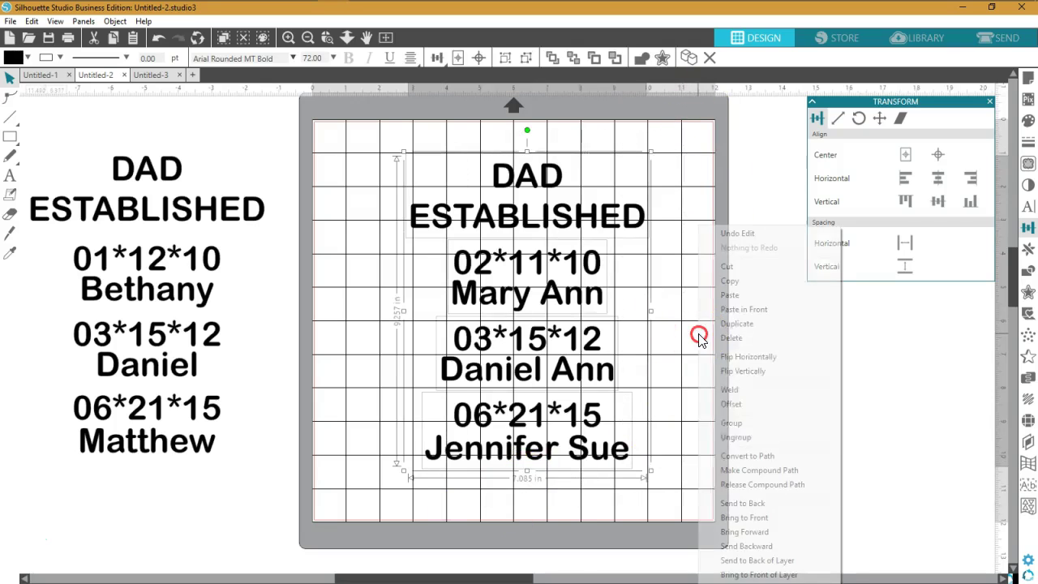
{"action": "left_click", "coordinate": [738, 423]}
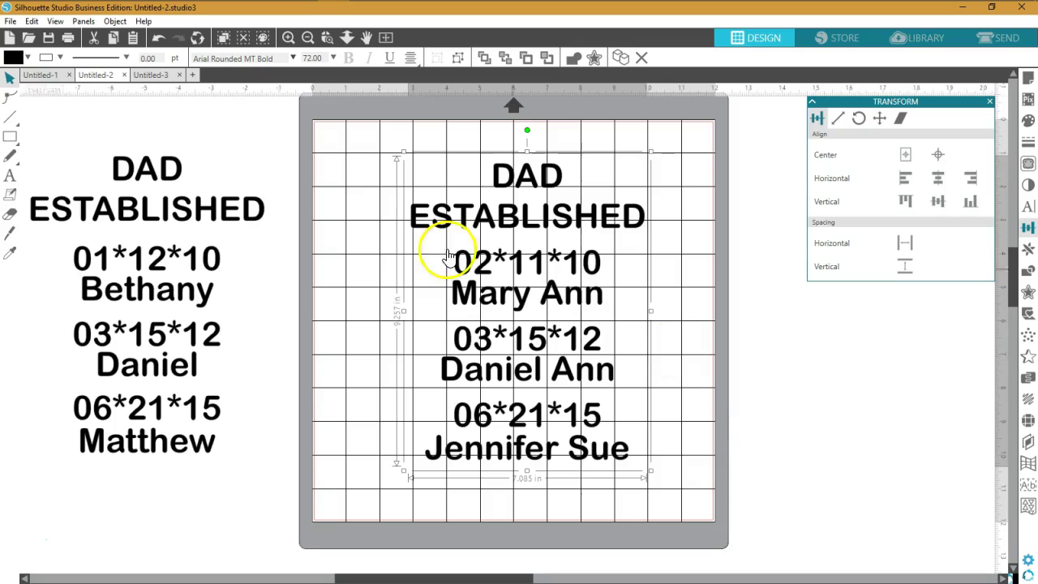
Fill the grouped design on the mat with blue, then deselect it.
{"action": "left_click", "coordinate": [25, 58]}
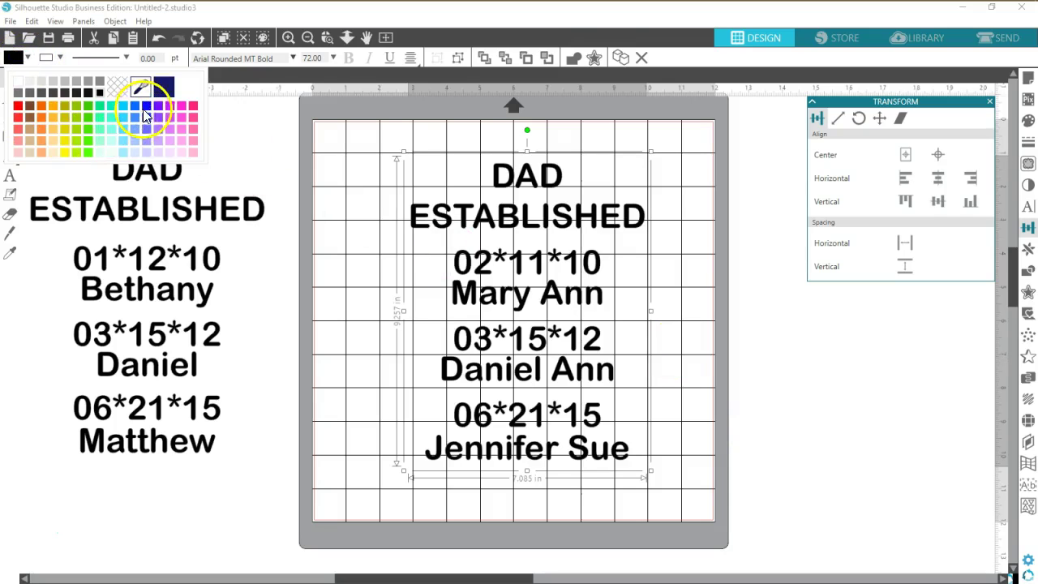
{"action": "left_click", "coordinate": [135, 106]}
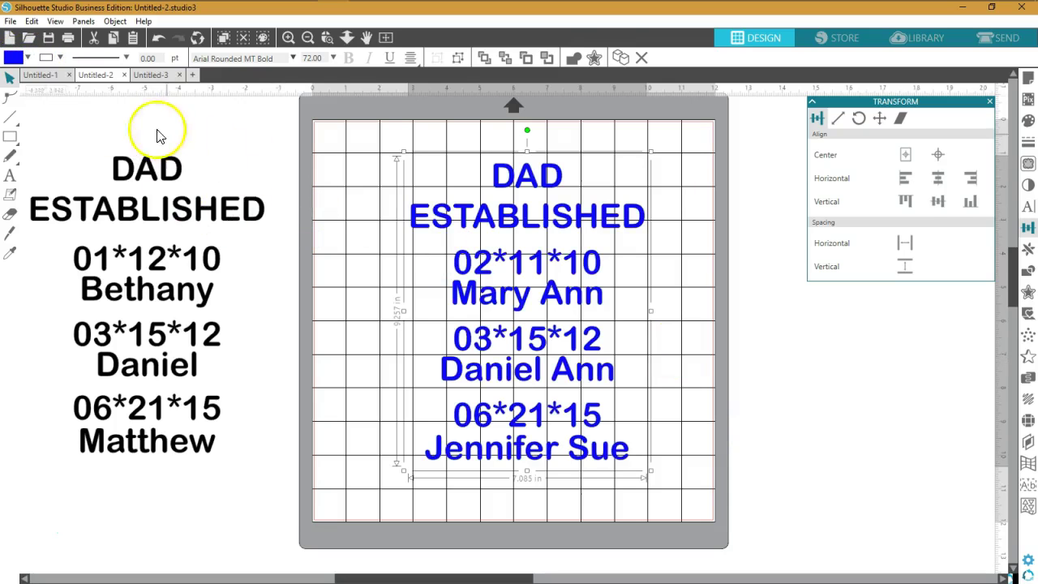
{"action": "left_click", "coordinate": [46, 57]}
{"action": "left_click", "coordinate": [138, 96]}
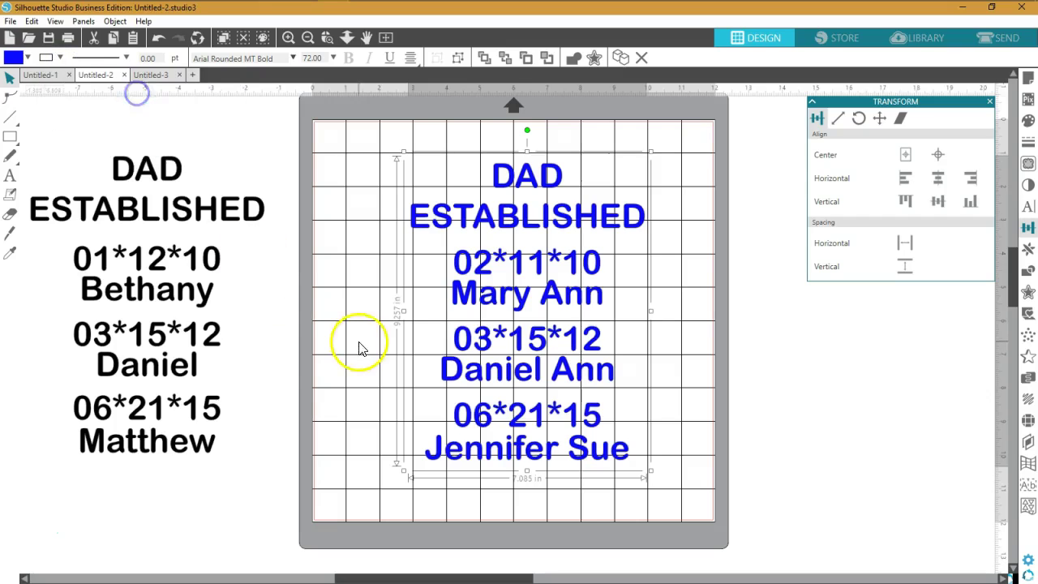
{"action": "left_click", "coordinate": [357, 342]}
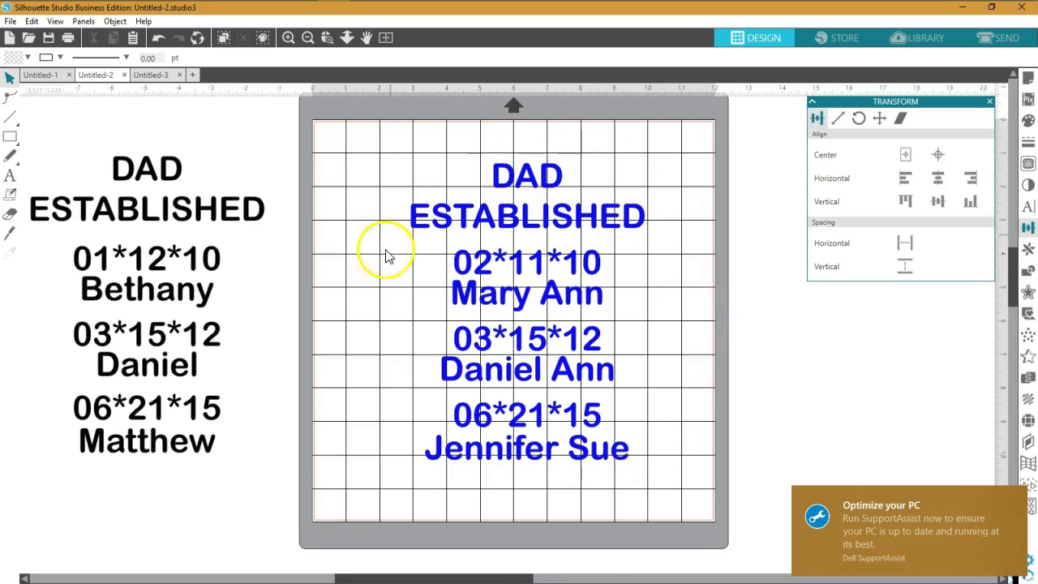
Dismiss the Dell SupportAssist notifications covering the workspace.
{"action": "left_click", "coordinate": [1013, 496]}
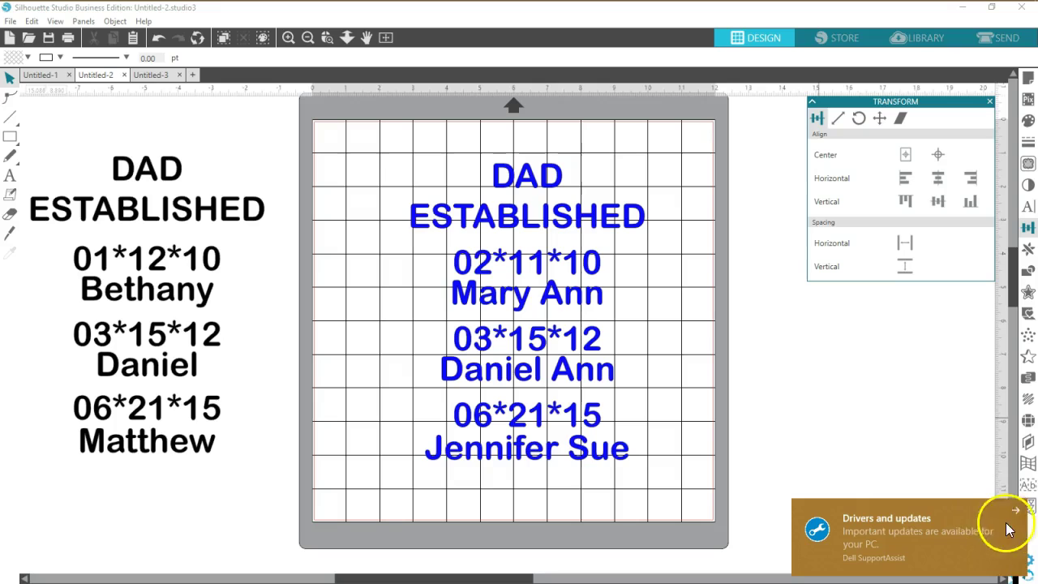
{"action": "left_click", "coordinate": [1005, 503]}
{"action": "left_click", "coordinate": [782, 448]}
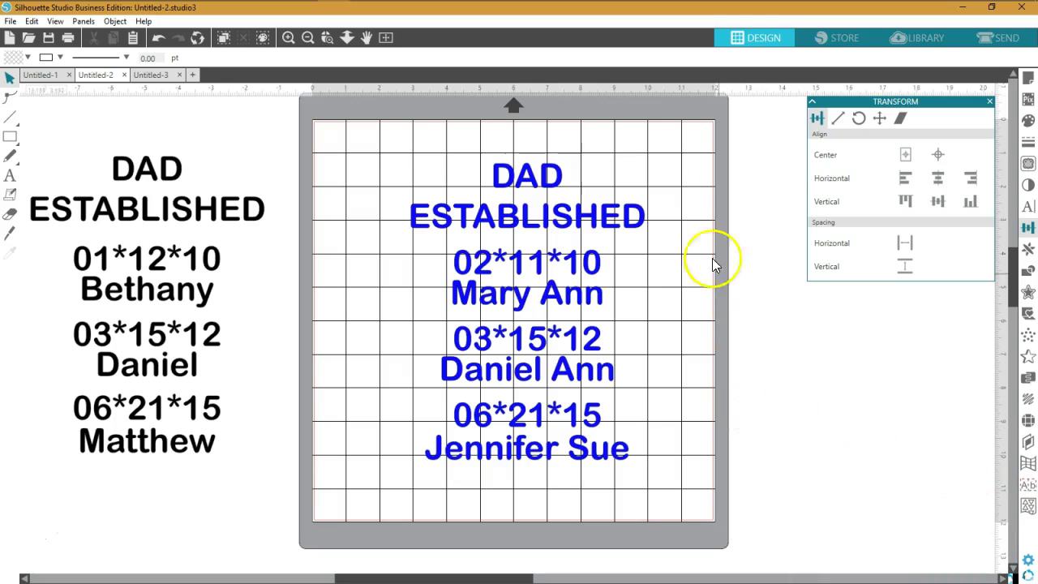